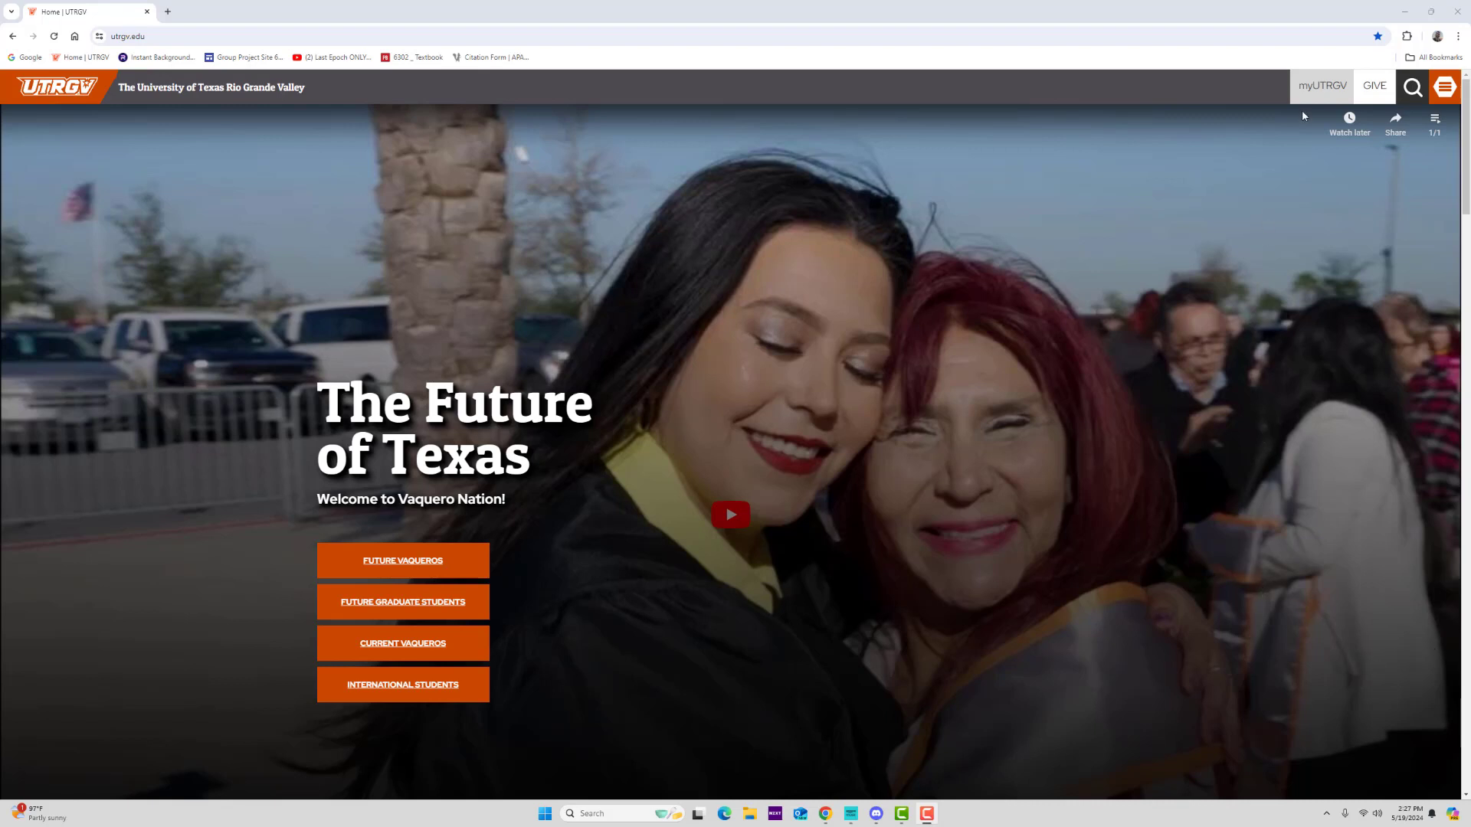
Go through the myUTRGV portal and Office 365 to open the Outlook mailbox
{"action": "left_click", "coordinate": [1319, 88]}
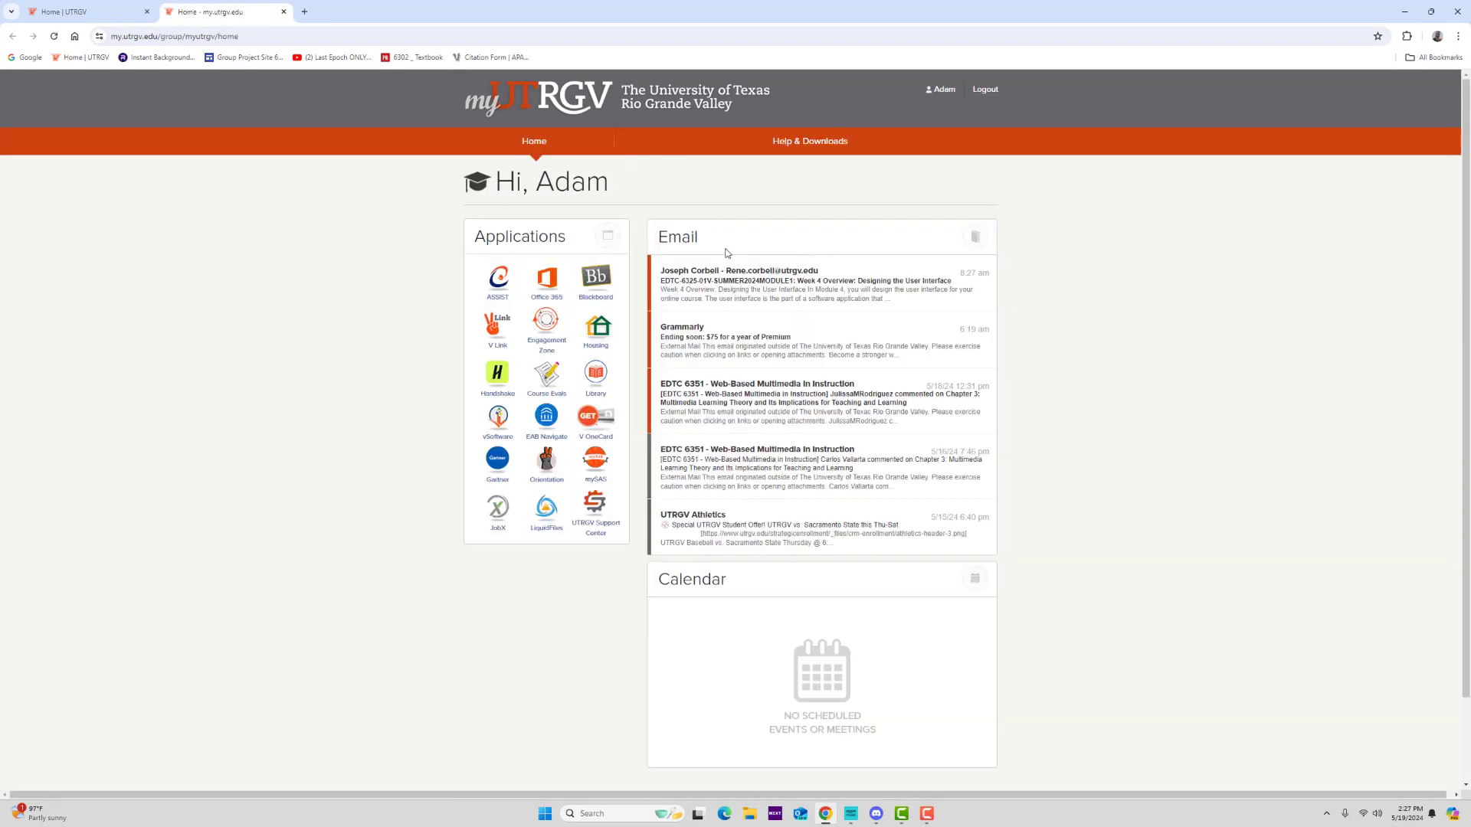
{"action": "left_click", "coordinate": [551, 281]}
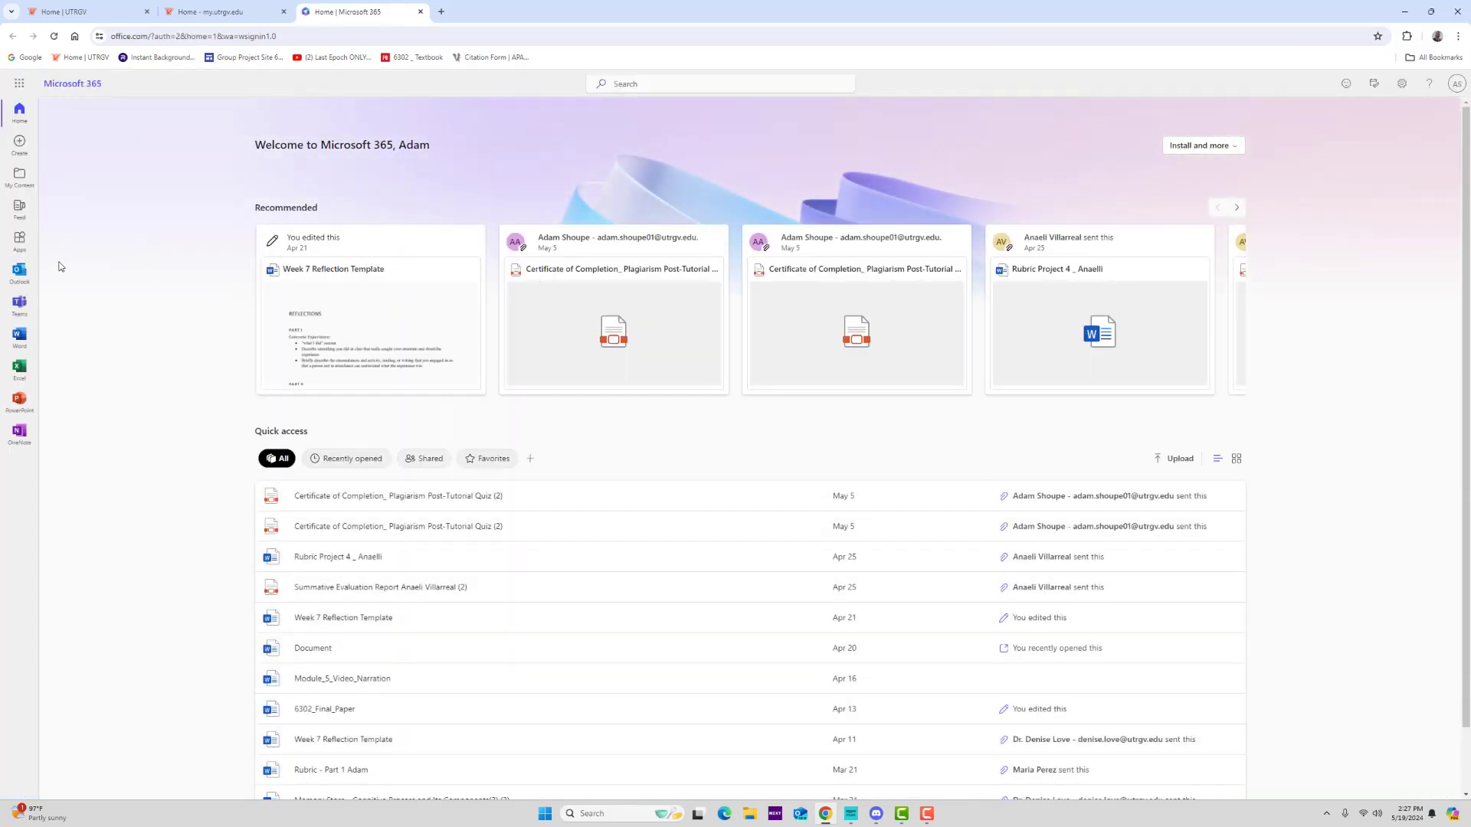
{"action": "left_click", "coordinate": [21, 274]}
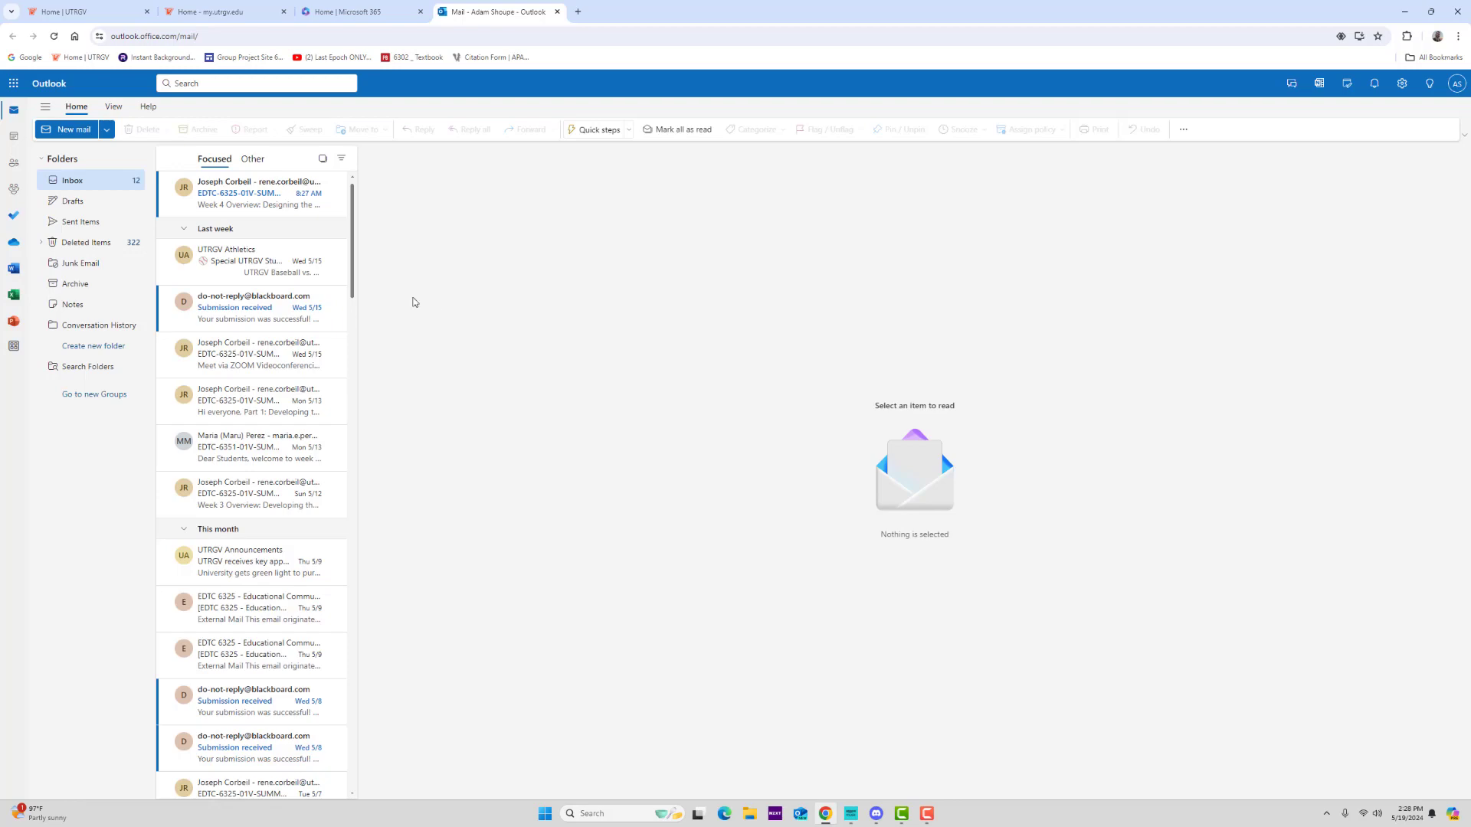
Create an Inbox subfolder named "Do Not Reply", view its contents and return to the Inbox
{"action": "mouse_move", "coordinate": [353, 219]}
{"action": "left_mouse_down"}
{"action": "mouse_move", "coordinate": [356, 689]}
{"action": "mouse_move", "coordinate": [343, 203]}
{"action": "left_mouse_up"}
{"action": "right_click", "coordinate": [81, 186]}
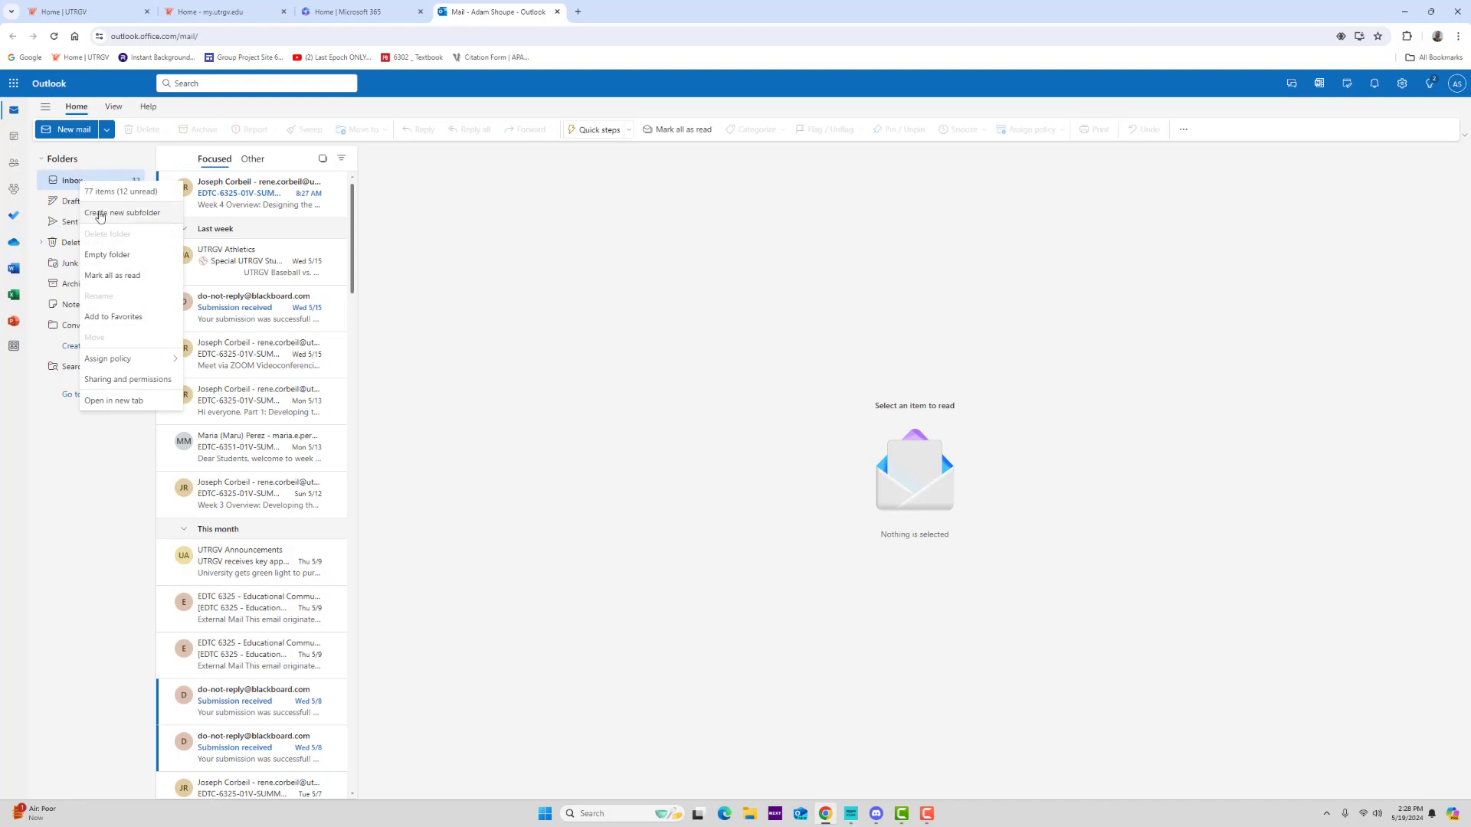
{"action": "left_click", "coordinate": [100, 215]}
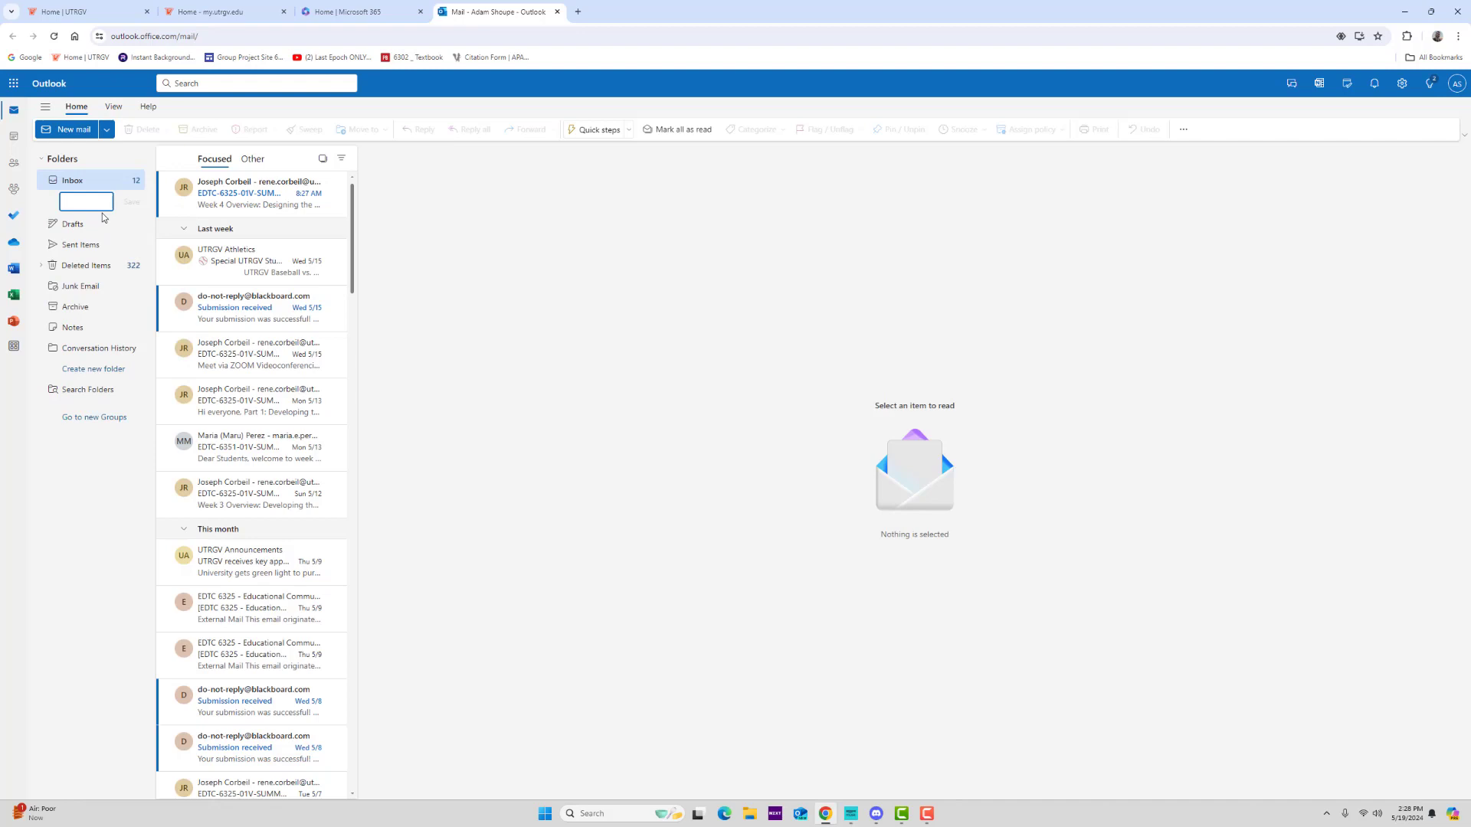
{"action": "type", "text": "Do Not Reply"}
{"action": "key", "text": "Return"}
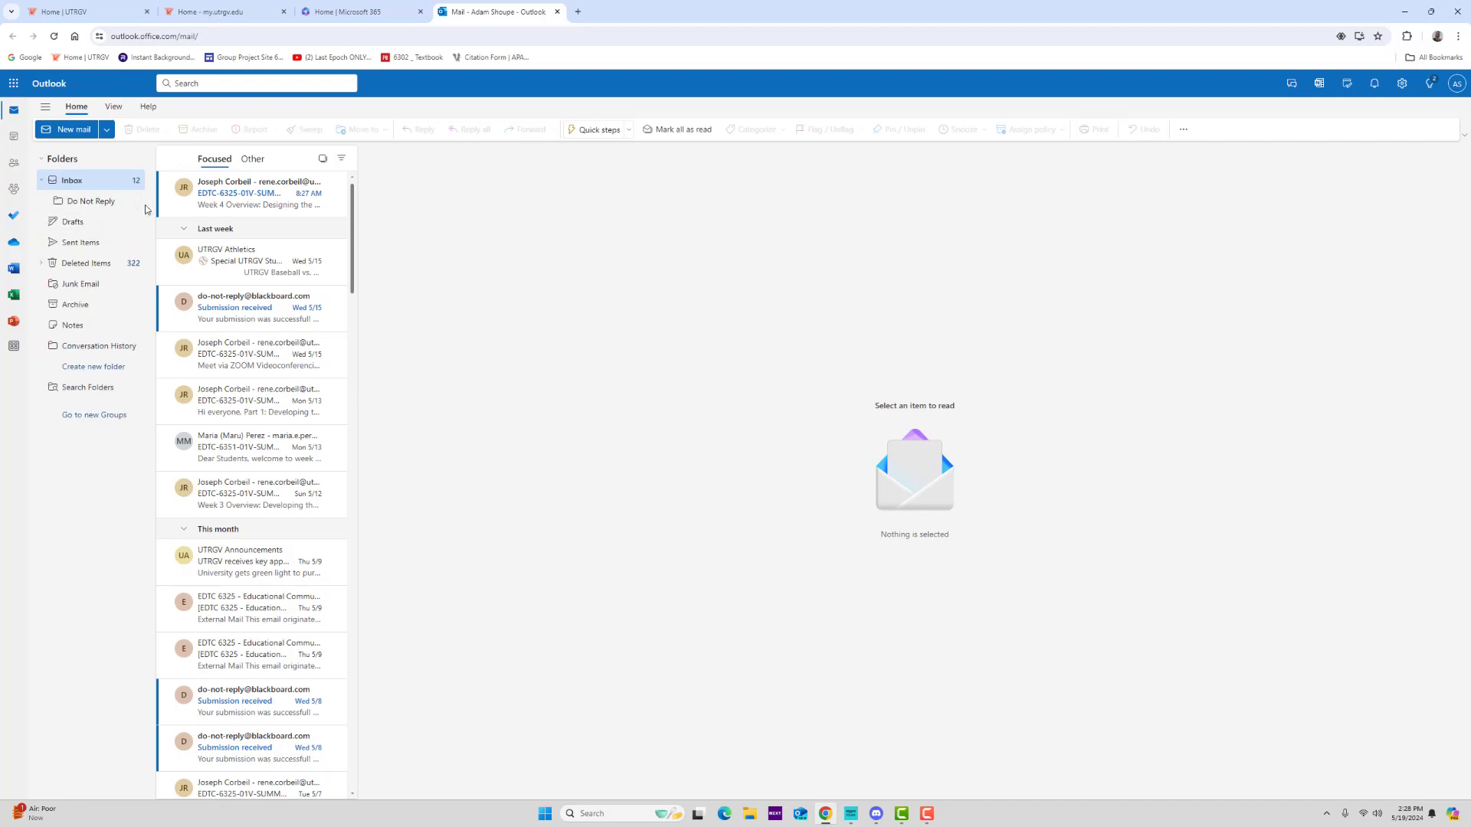
{"action": "left_click", "coordinate": [81, 204]}
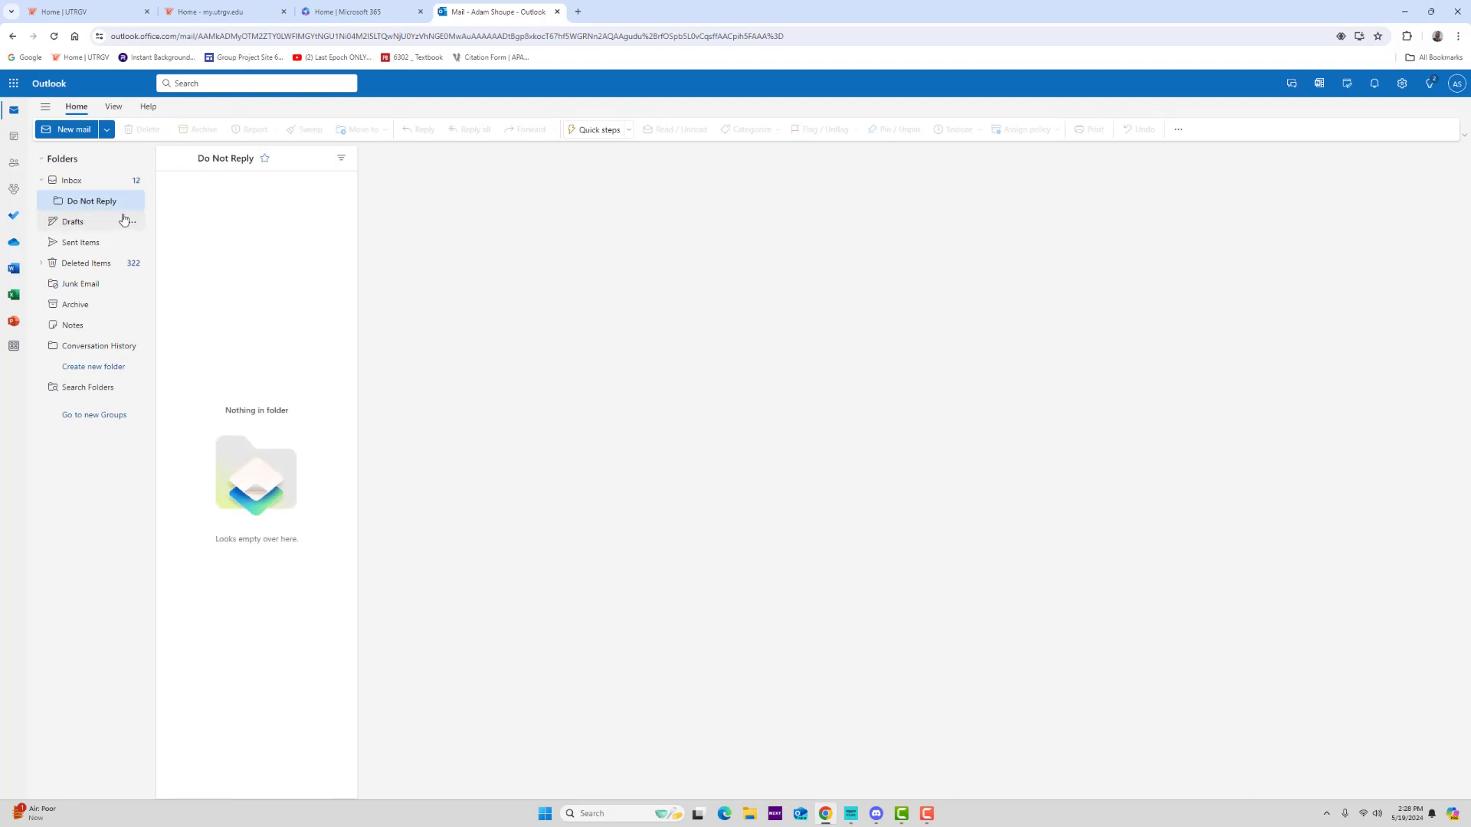
{"action": "left_click", "coordinate": [73, 182]}
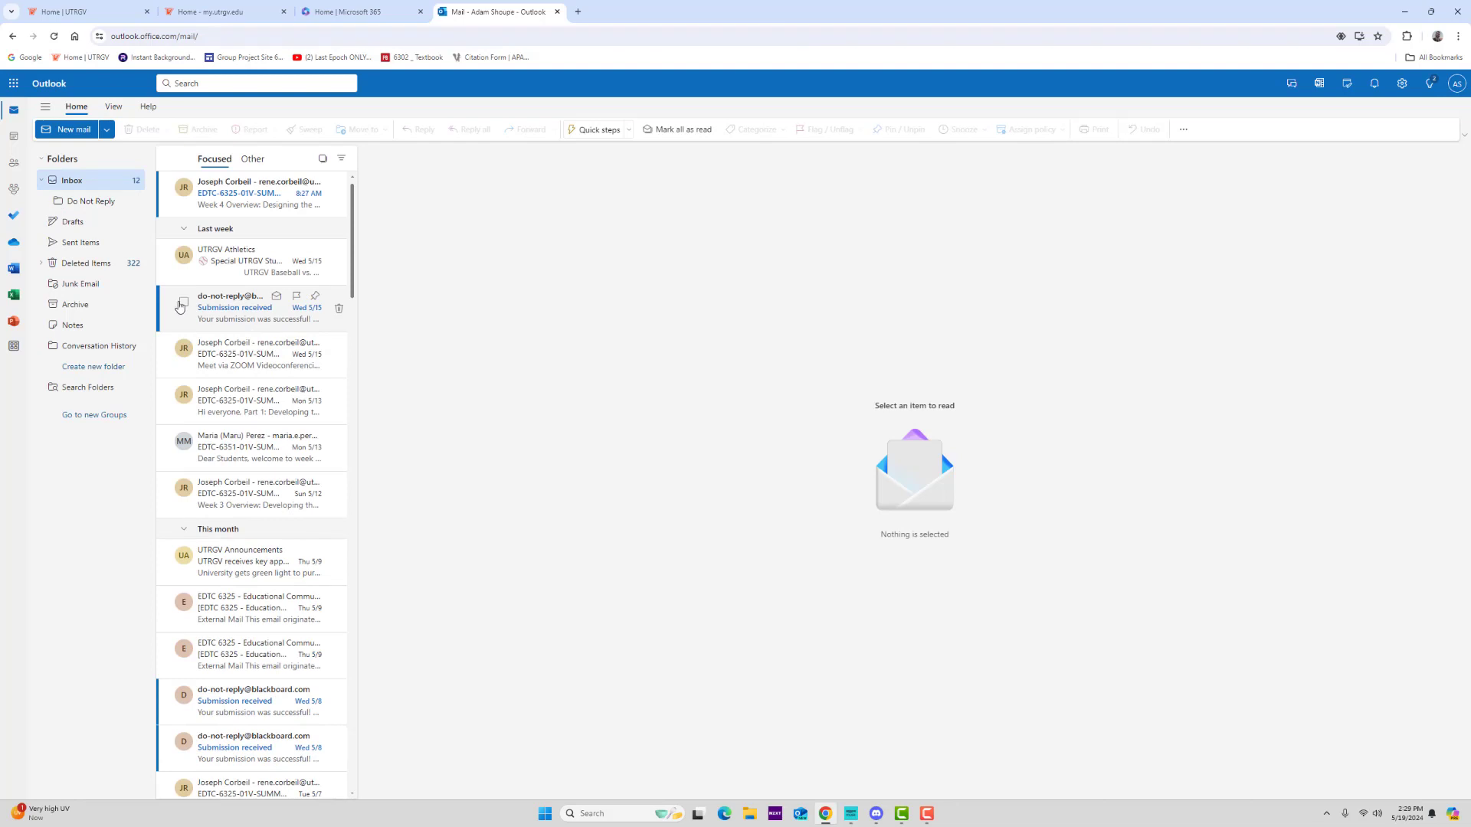
Review the existing mail rules in the Outlook settings, then close the settings
{"action": "left_click", "coordinate": [185, 308]}
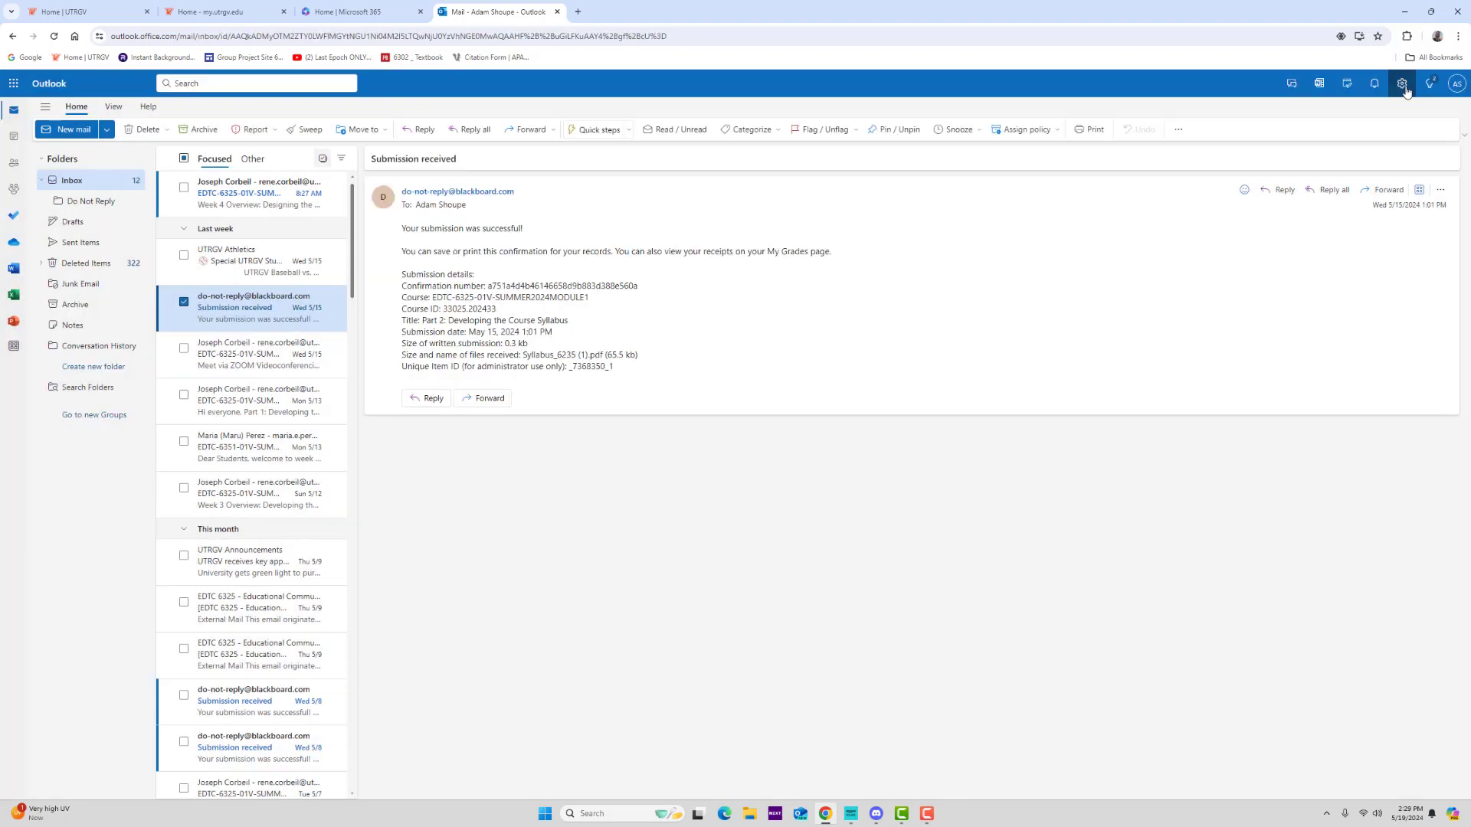
{"action": "left_click", "coordinate": [1402, 83]}
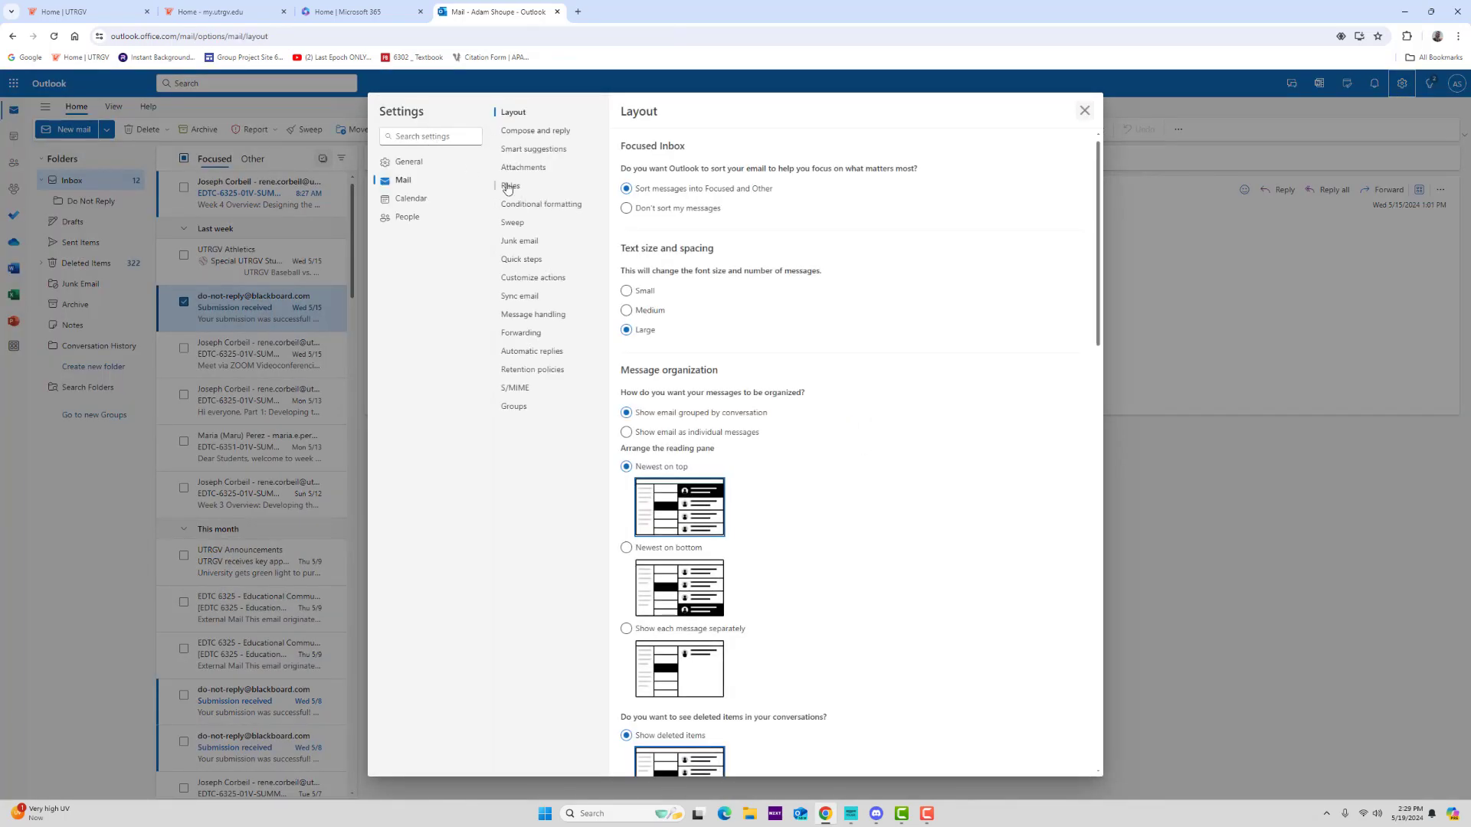
{"action": "left_click", "coordinate": [511, 186]}
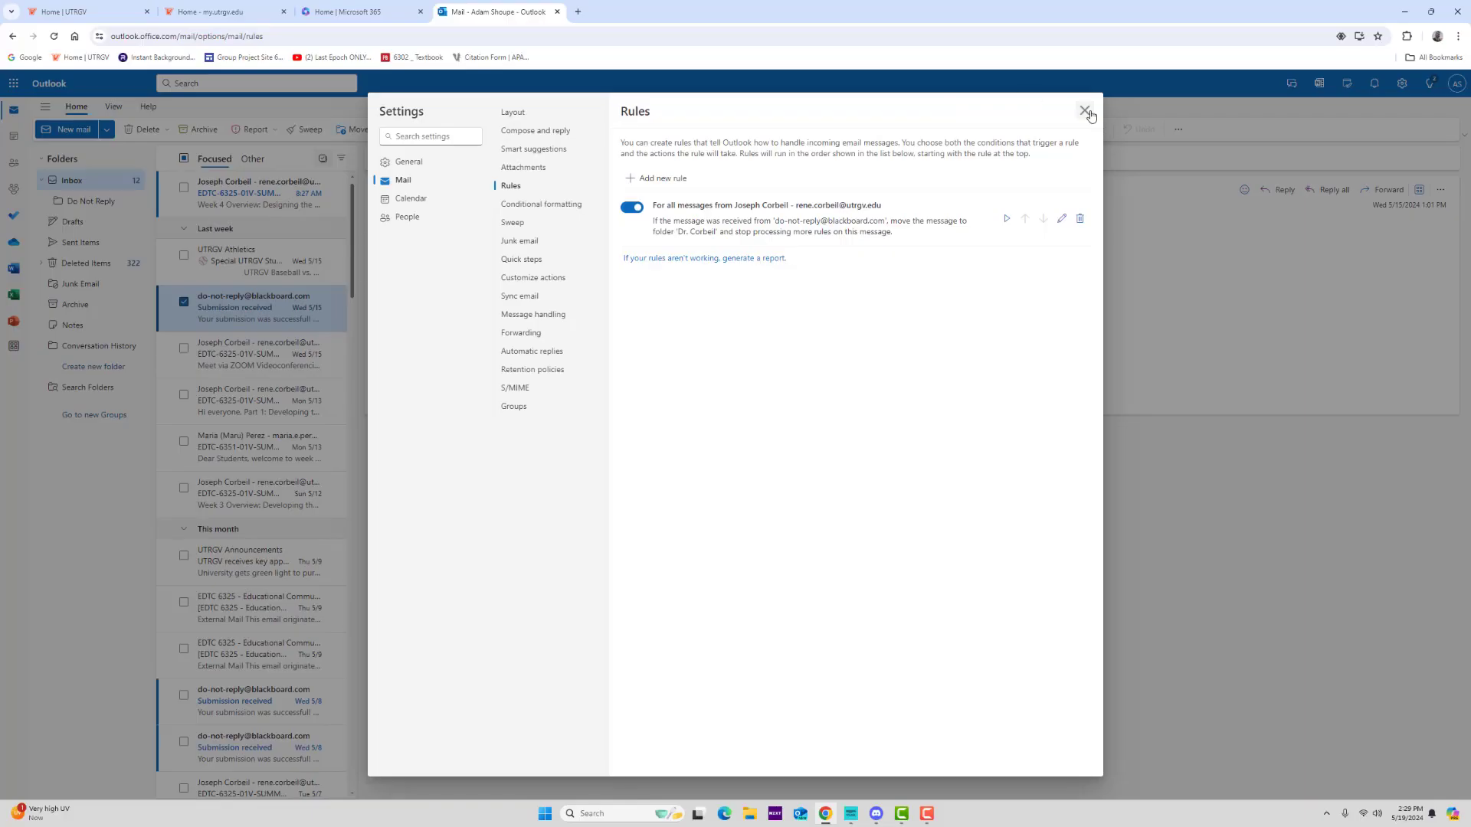
{"action": "left_click", "coordinate": [1085, 110]}
Select last week's "Submission received" message from the Blackboard do-not-reply sender in the Inbox
{"action": "left_click", "coordinate": [184, 303]}
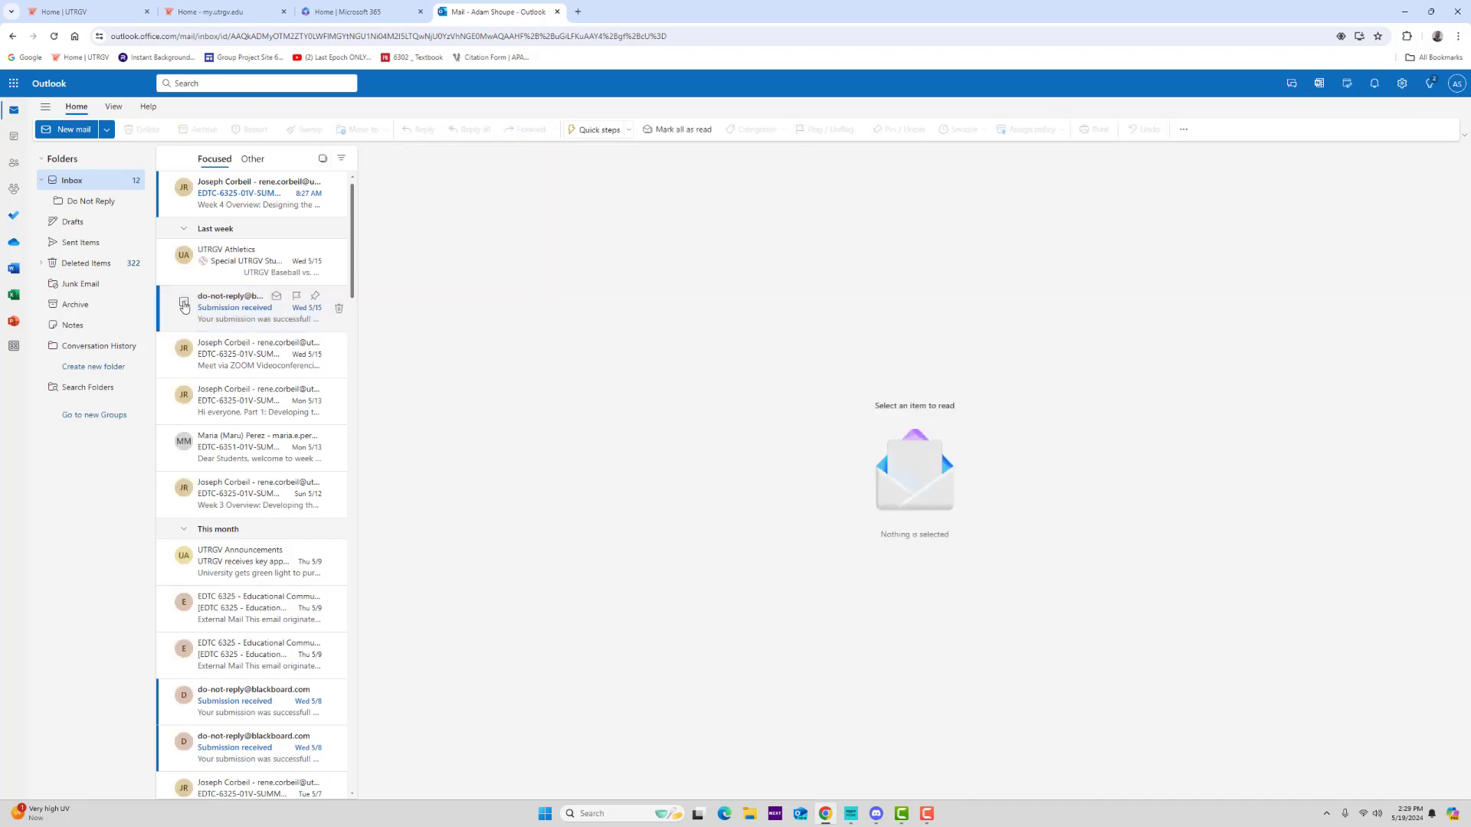
{"action": "left_click", "coordinate": [184, 304]}
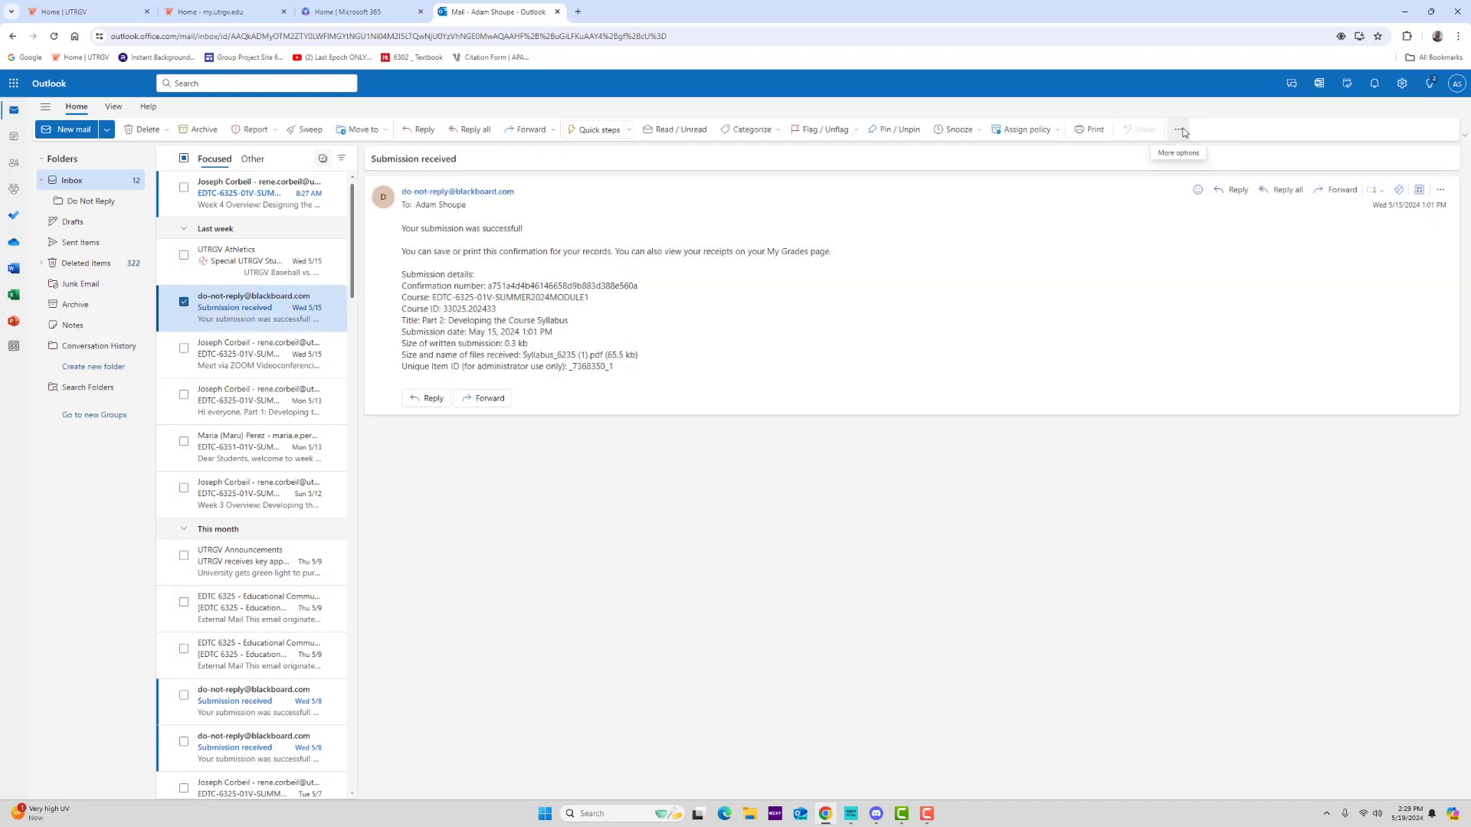
{"action": "left_click", "coordinate": [1181, 130]}
{"action": "mouse_move", "coordinate": [1203, 191]}
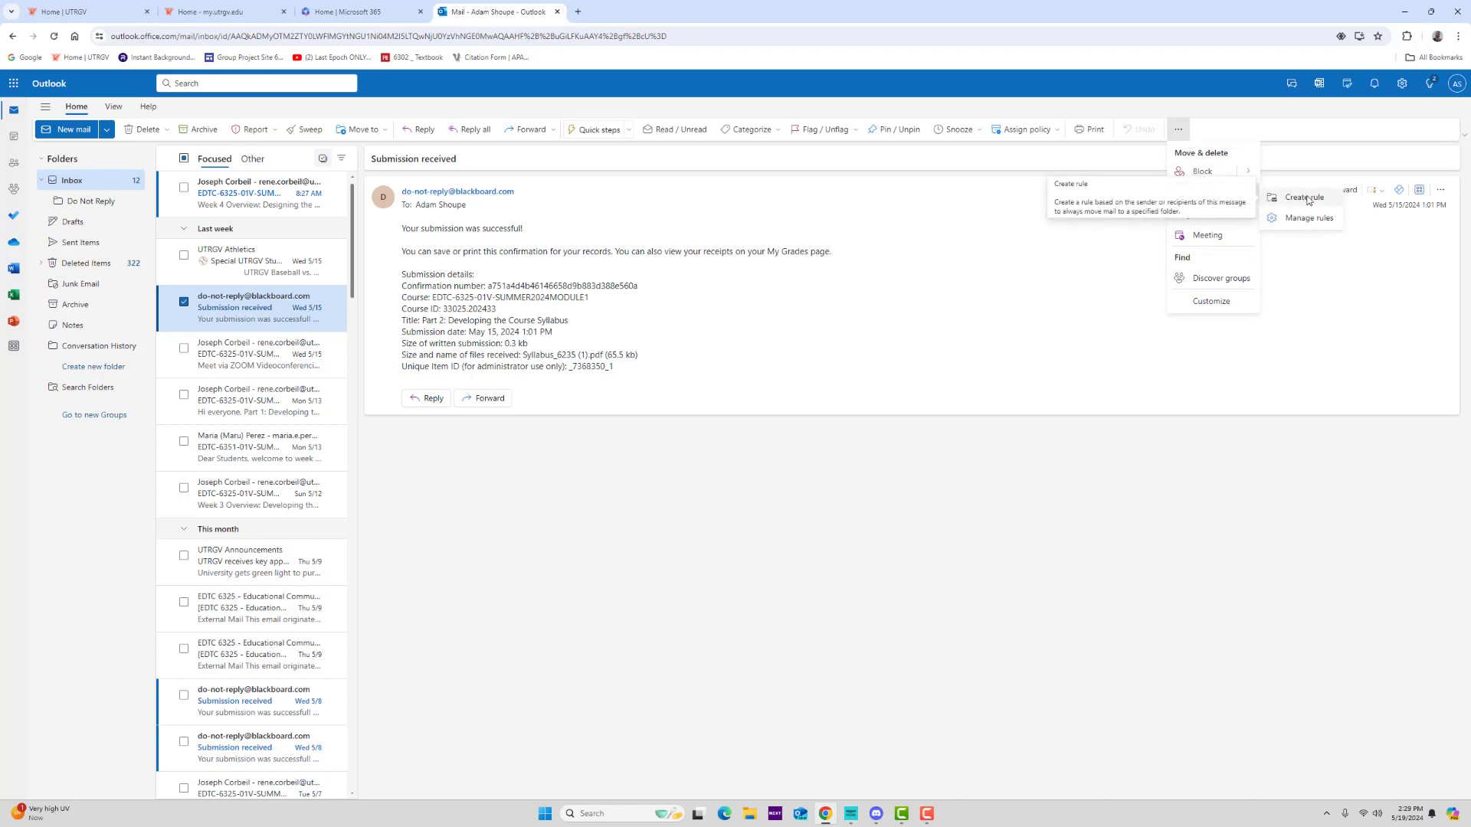
{"action": "left_click", "coordinate": [183, 305]}
{"action": "left_click", "coordinate": [184, 304]}
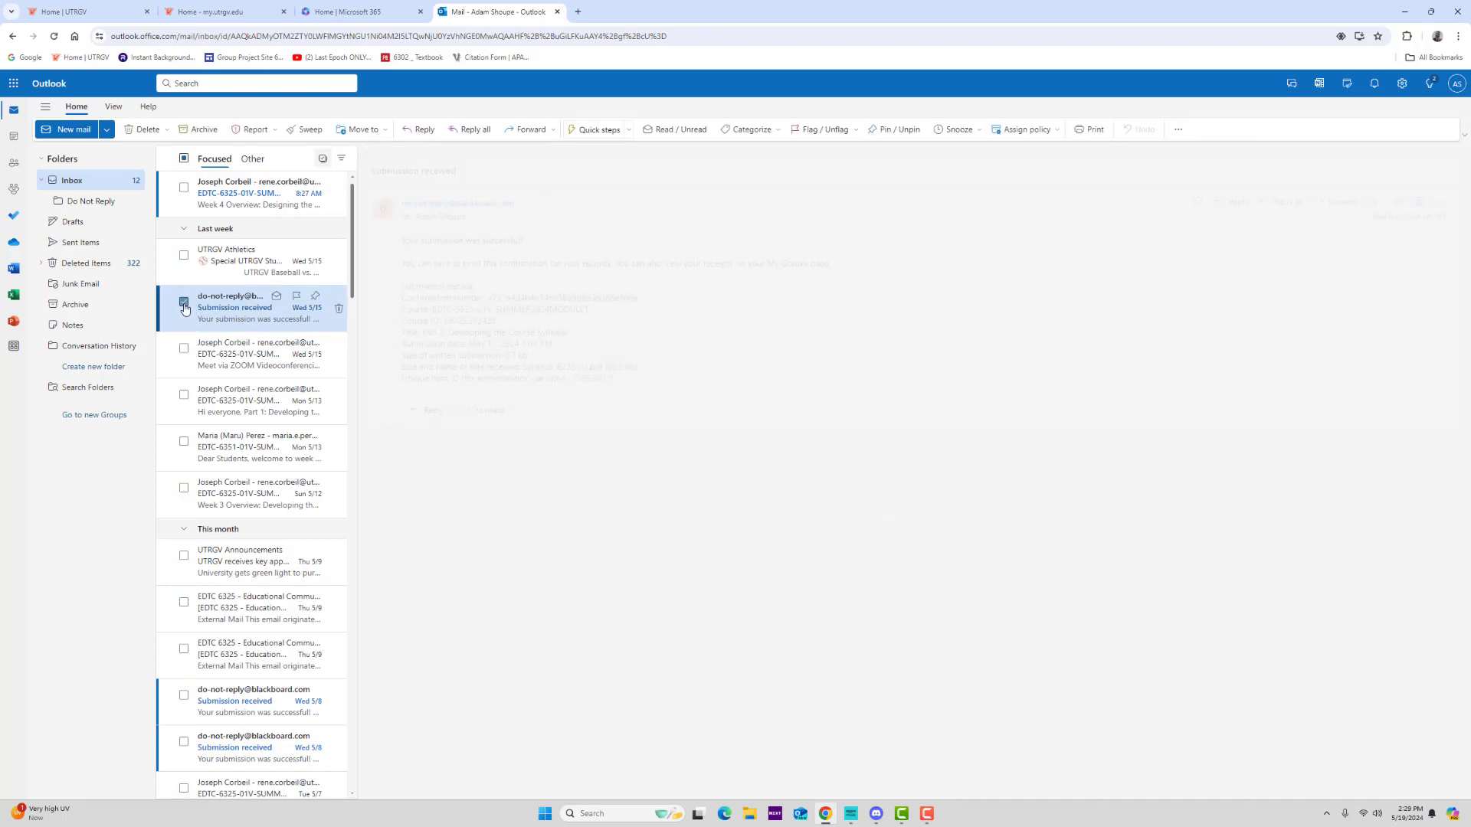
{"action": "left_click", "coordinate": [1179, 130]}
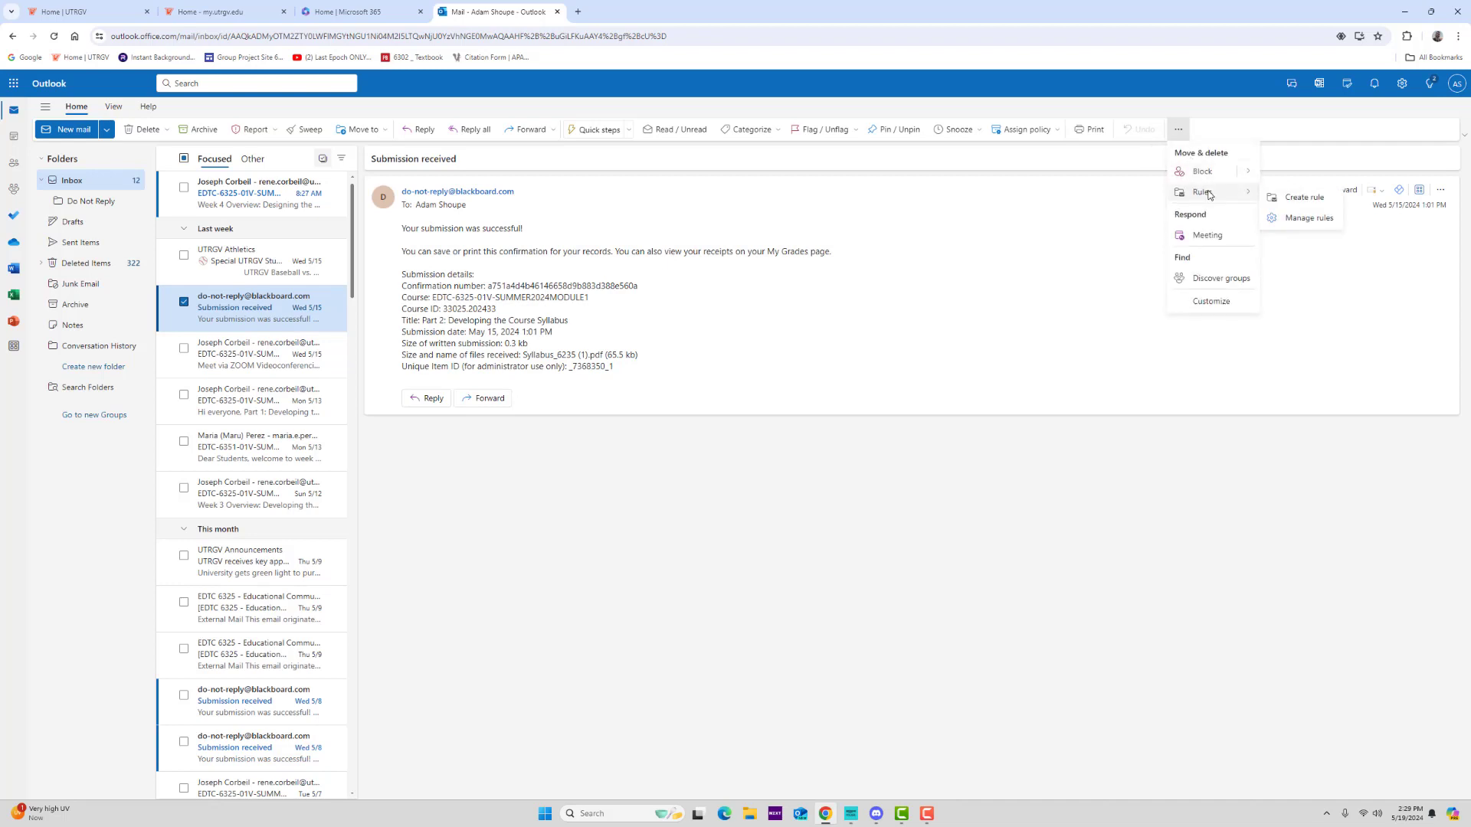
{"action": "left_click", "coordinate": [1301, 199]}
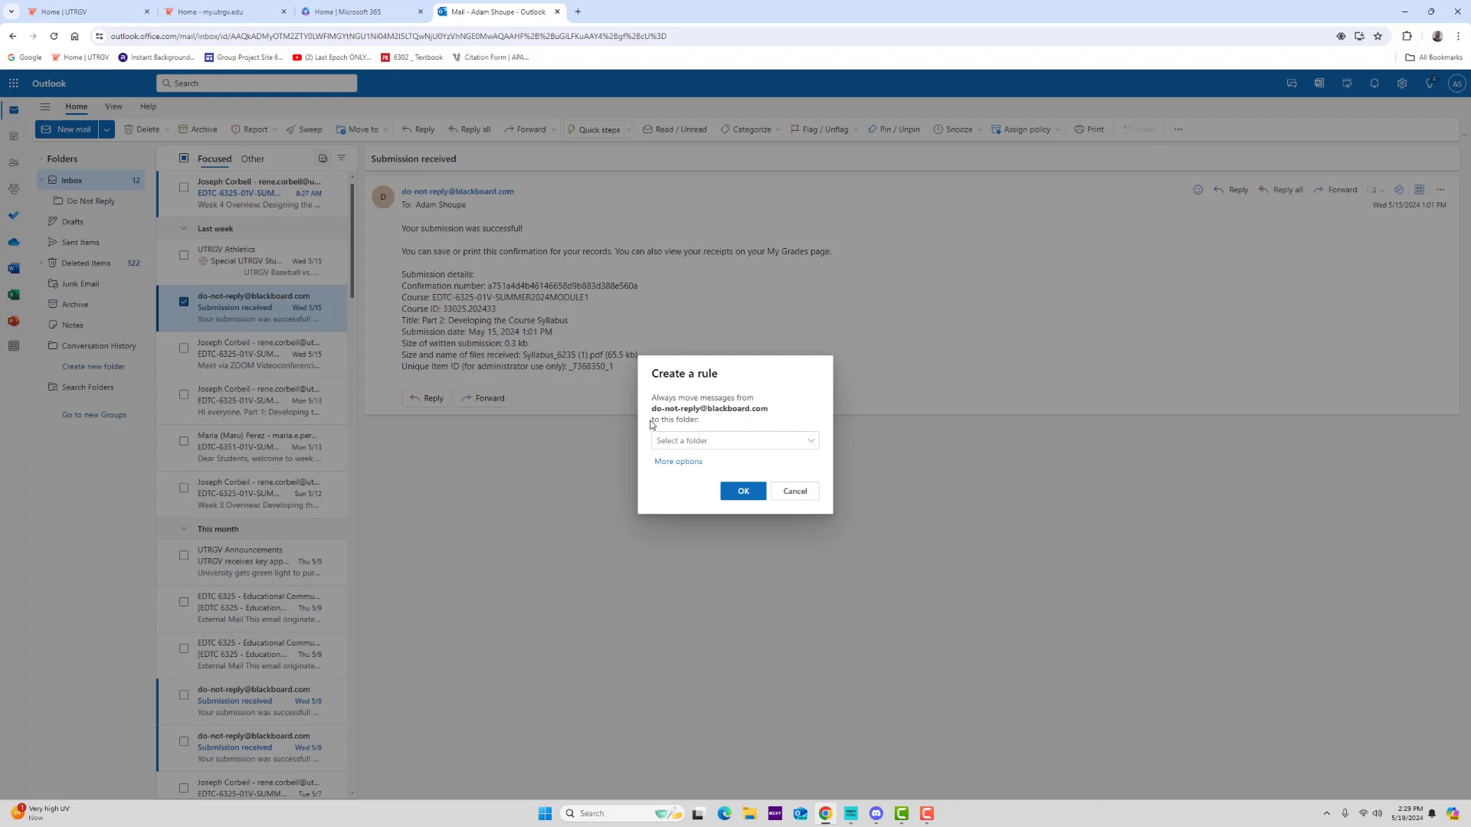
{"action": "left_click", "coordinate": [704, 442]}
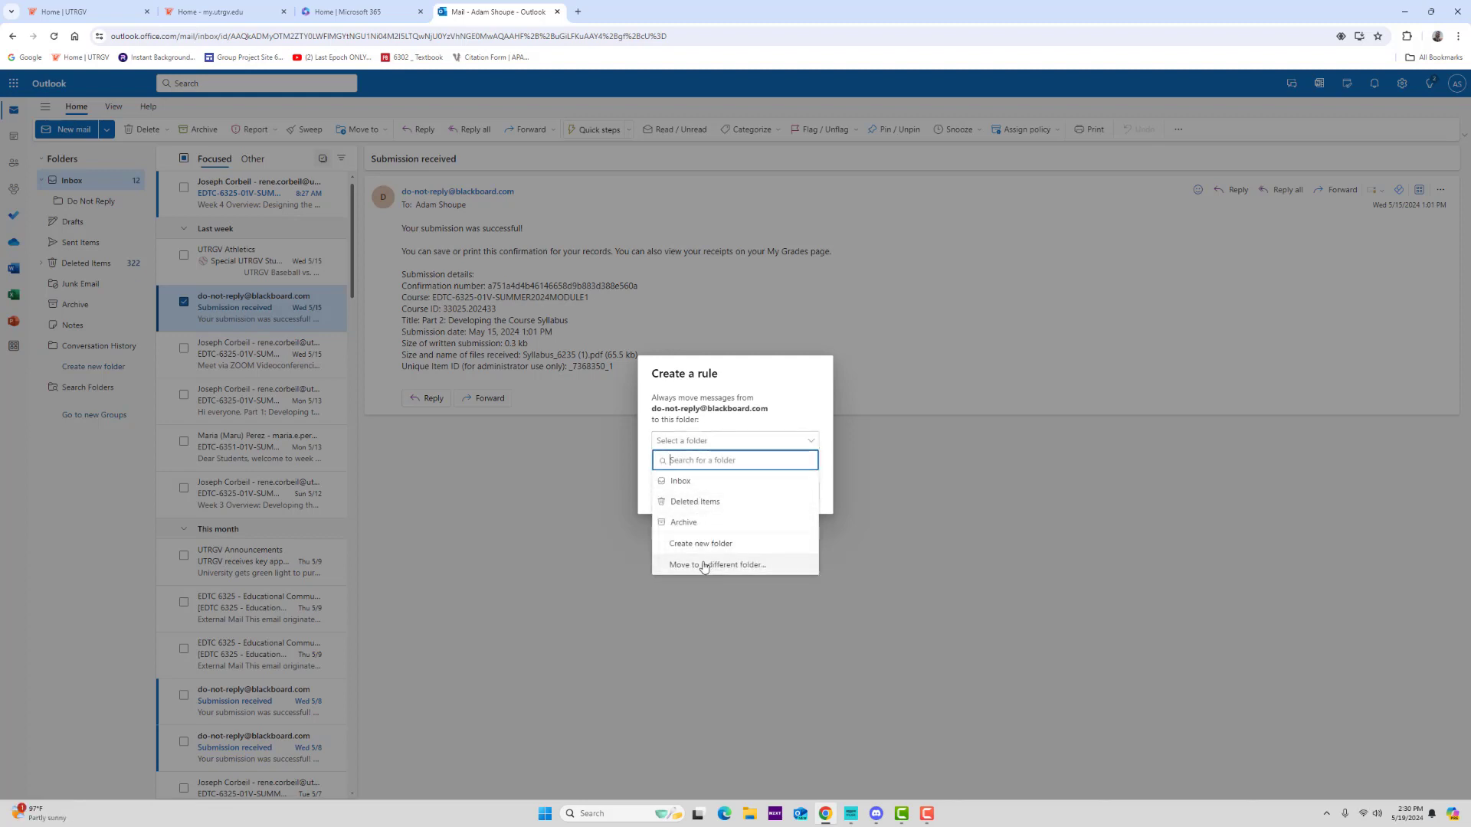
{"action": "left_click", "coordinate": [649, 613]}
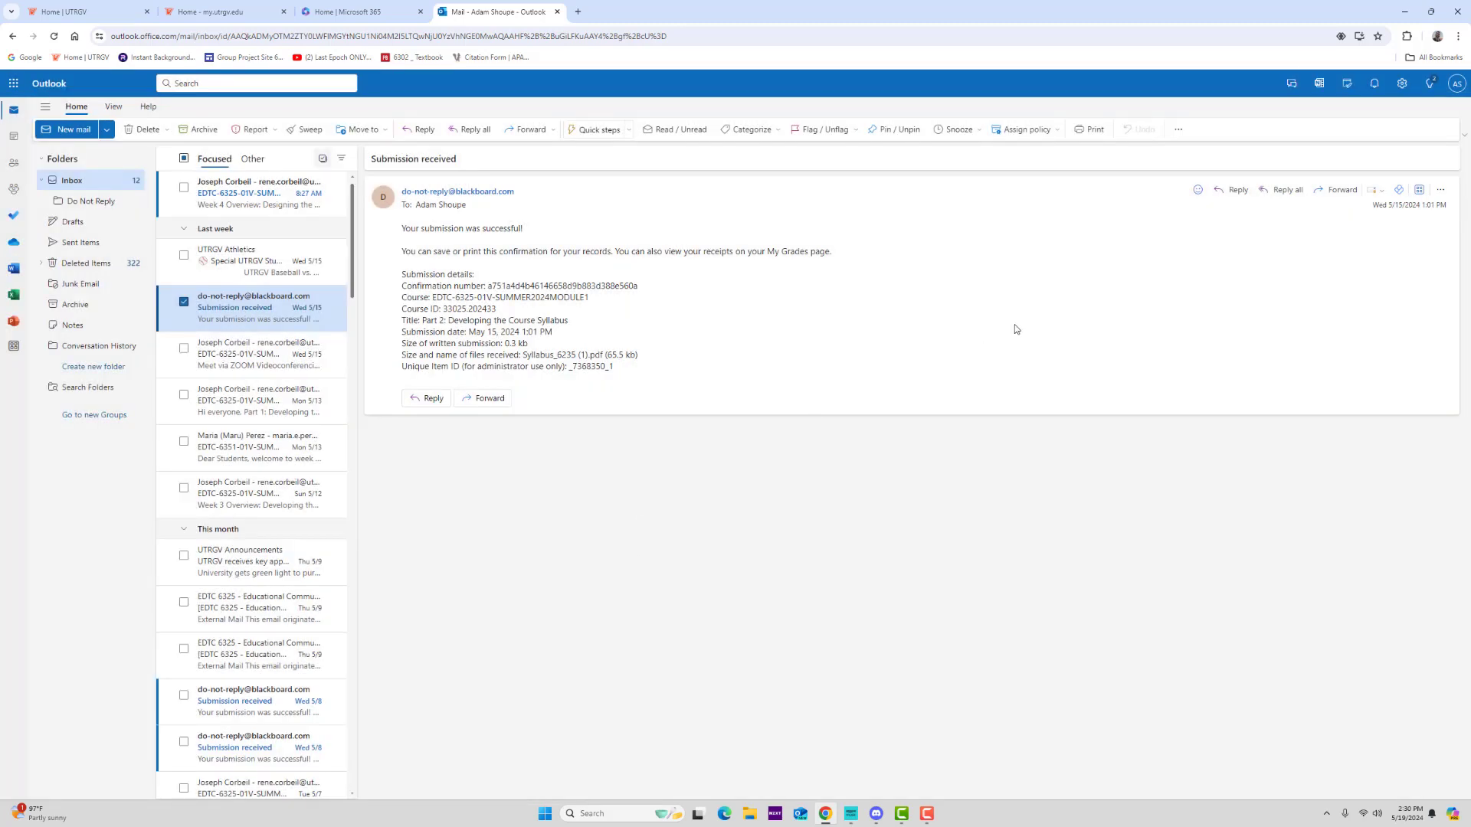
Start a new rule from the selected Blackboard message and open its full set of rule options
{"action": "left_click", "coordinate": [1178, 128]}
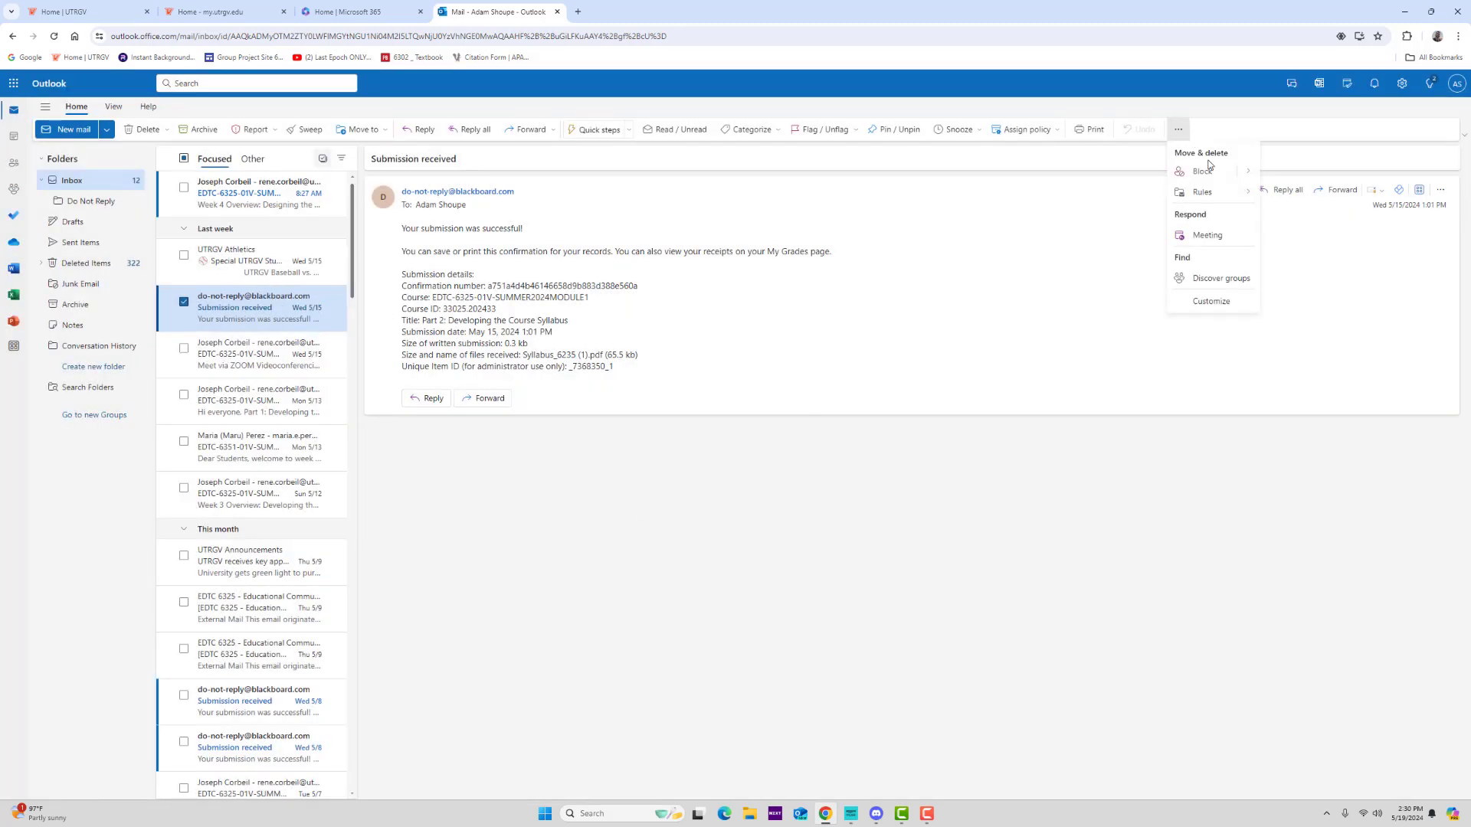
{"action": "mouse_move", "coordinate": [1210, 193]}
{"action": "left_click", "coordinate": [1298, 196]}
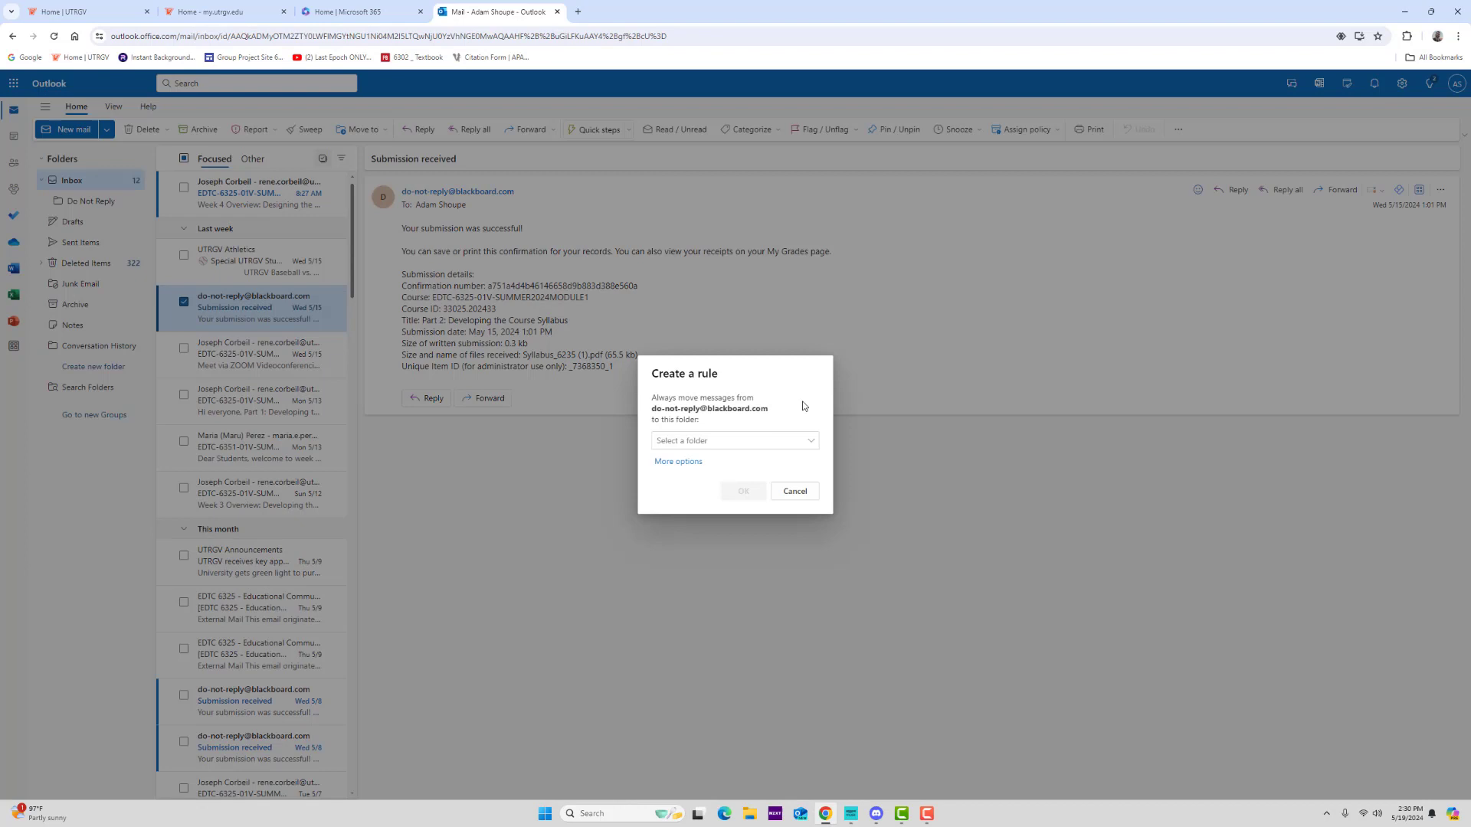
{"action": "left_click", "coordinate": [678, 462]}
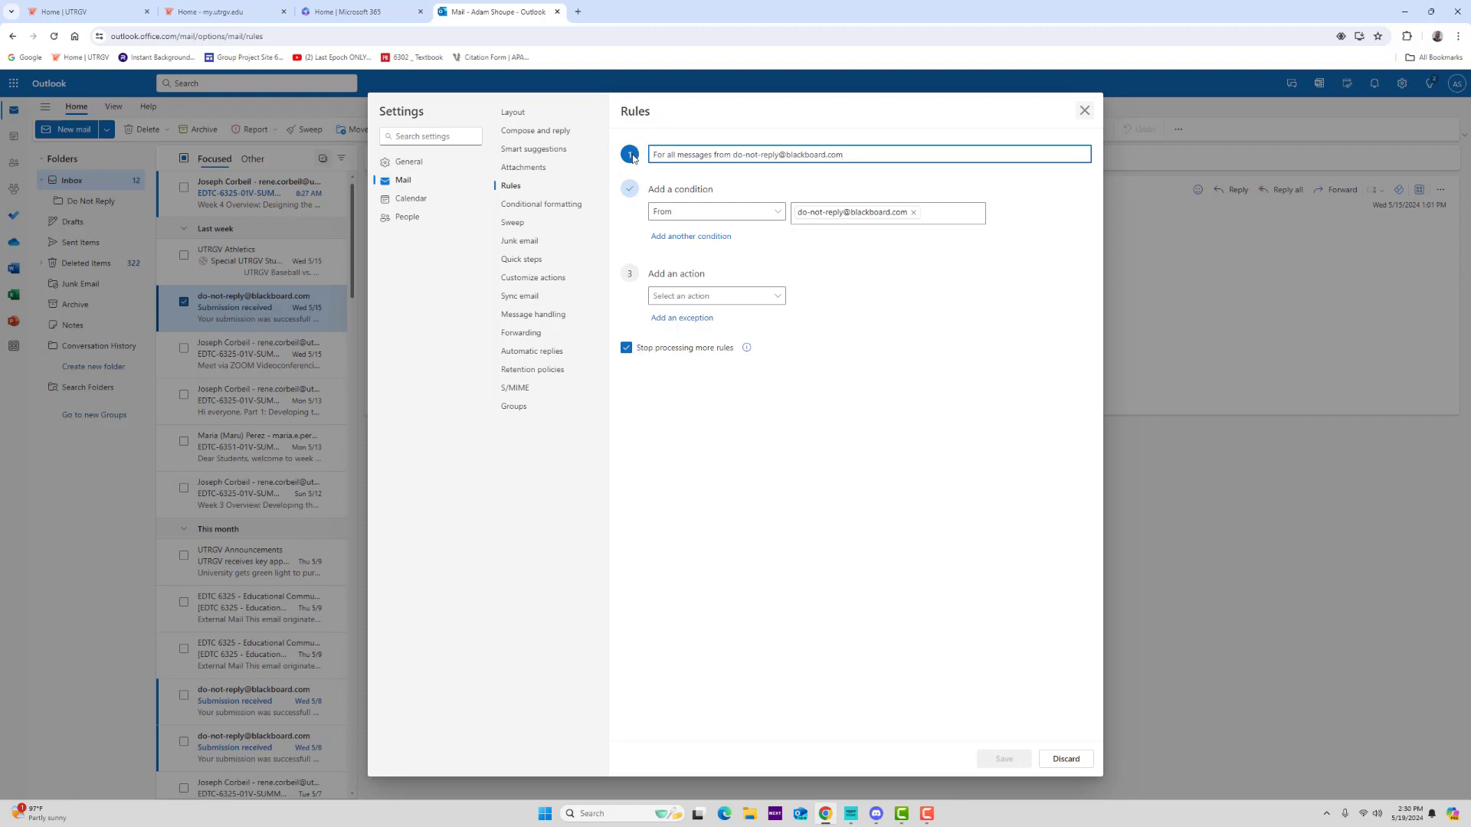
{"action": "left_click_drag", "start_coordinate": [653, 154], "coordinate": [885, 158]}
{"action": "left_click", "coordinate": [880, 155]}
{"action": "left_click_drag", "start_coordinate": [846, 155], "coordinate": [656, 148]}
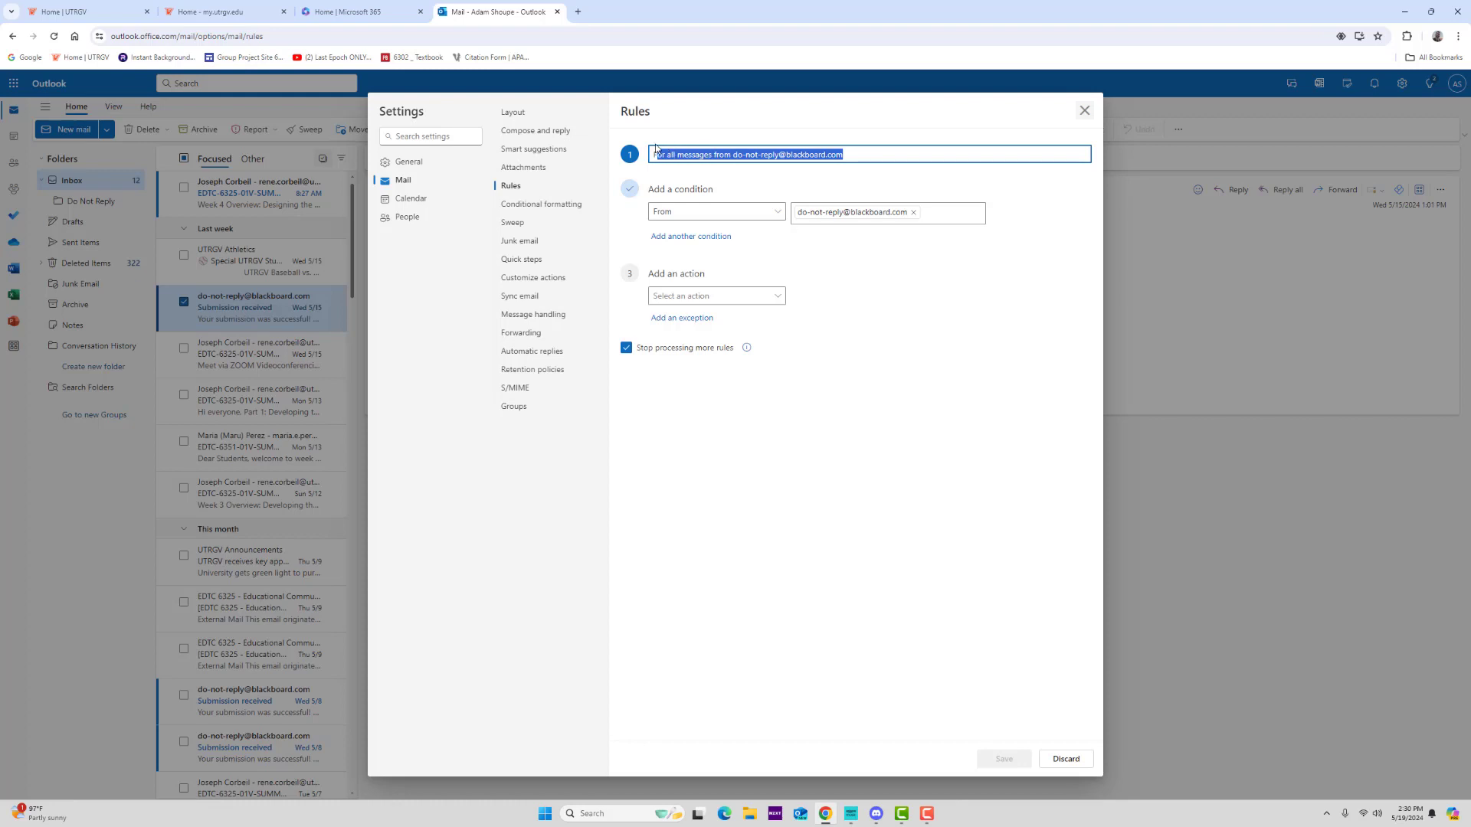
{"action": "left_click", "coordinate": [858, 154]}
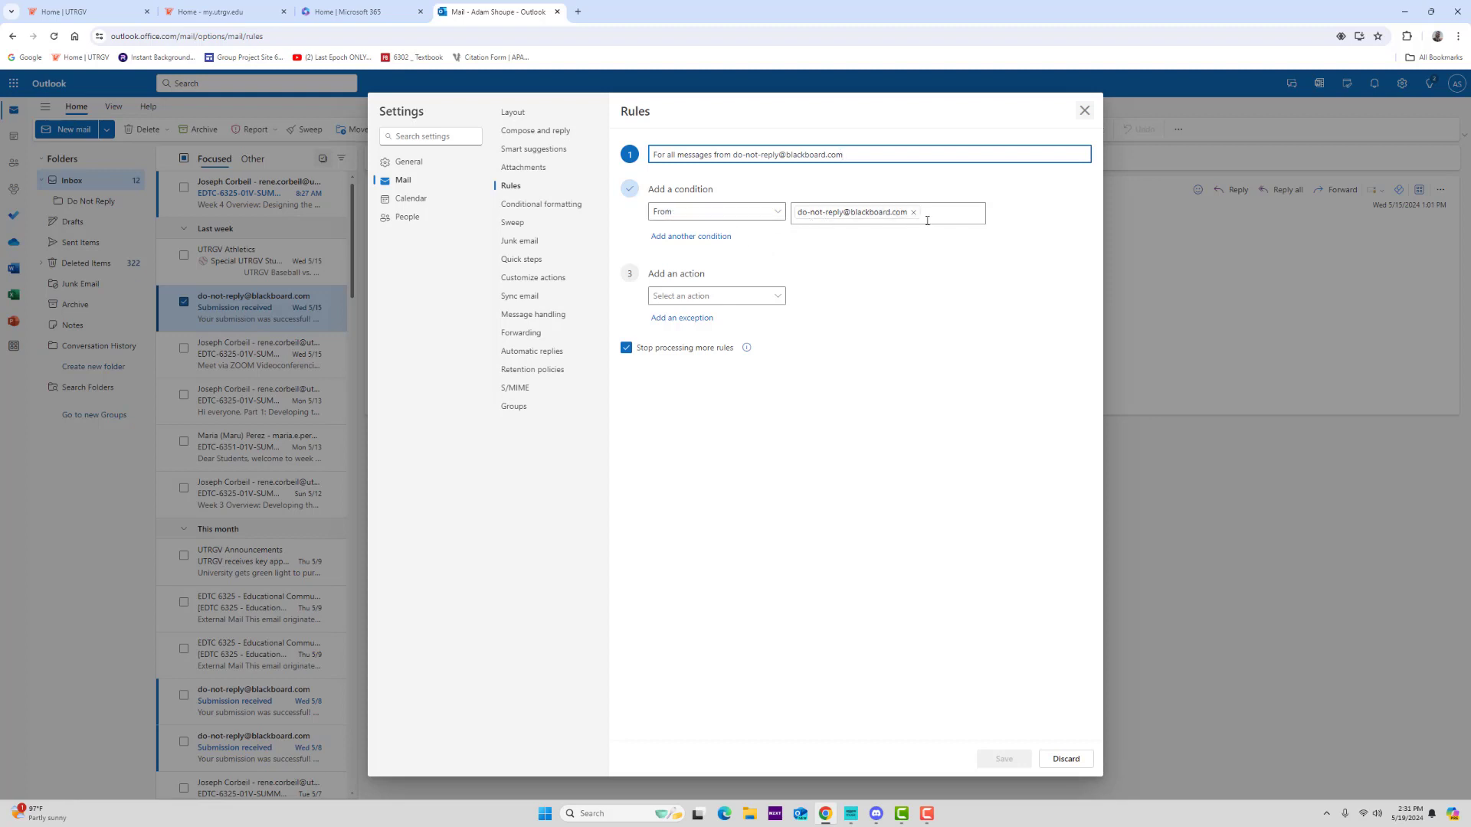
Set the rule's action to Move to the Do Not Reply folder, save the rule and close the settings
{"action": "left_click", "coordinate": [690, 300]}
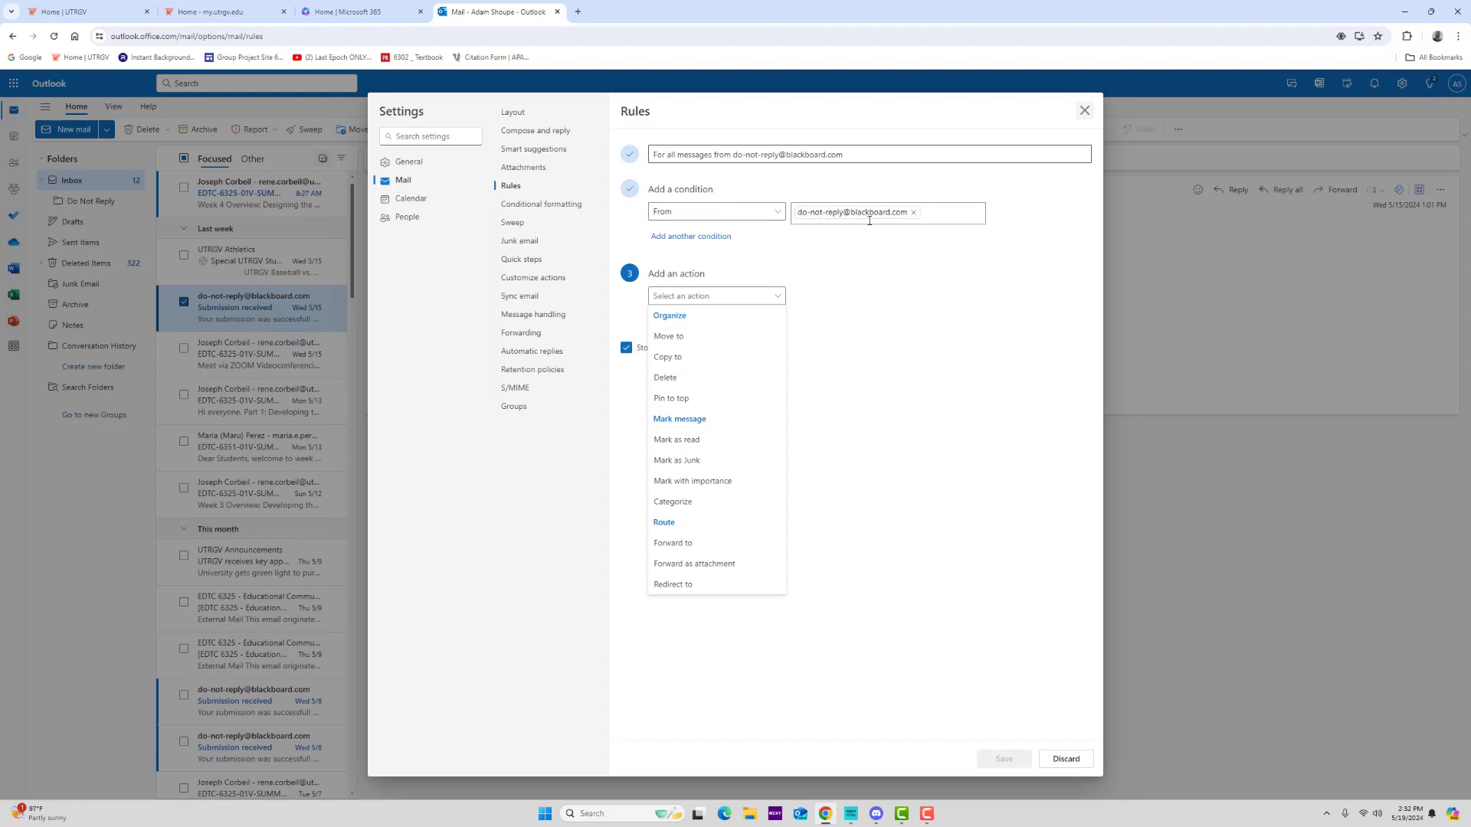
{"action": "left_click", "coordinate": [671, 337]}
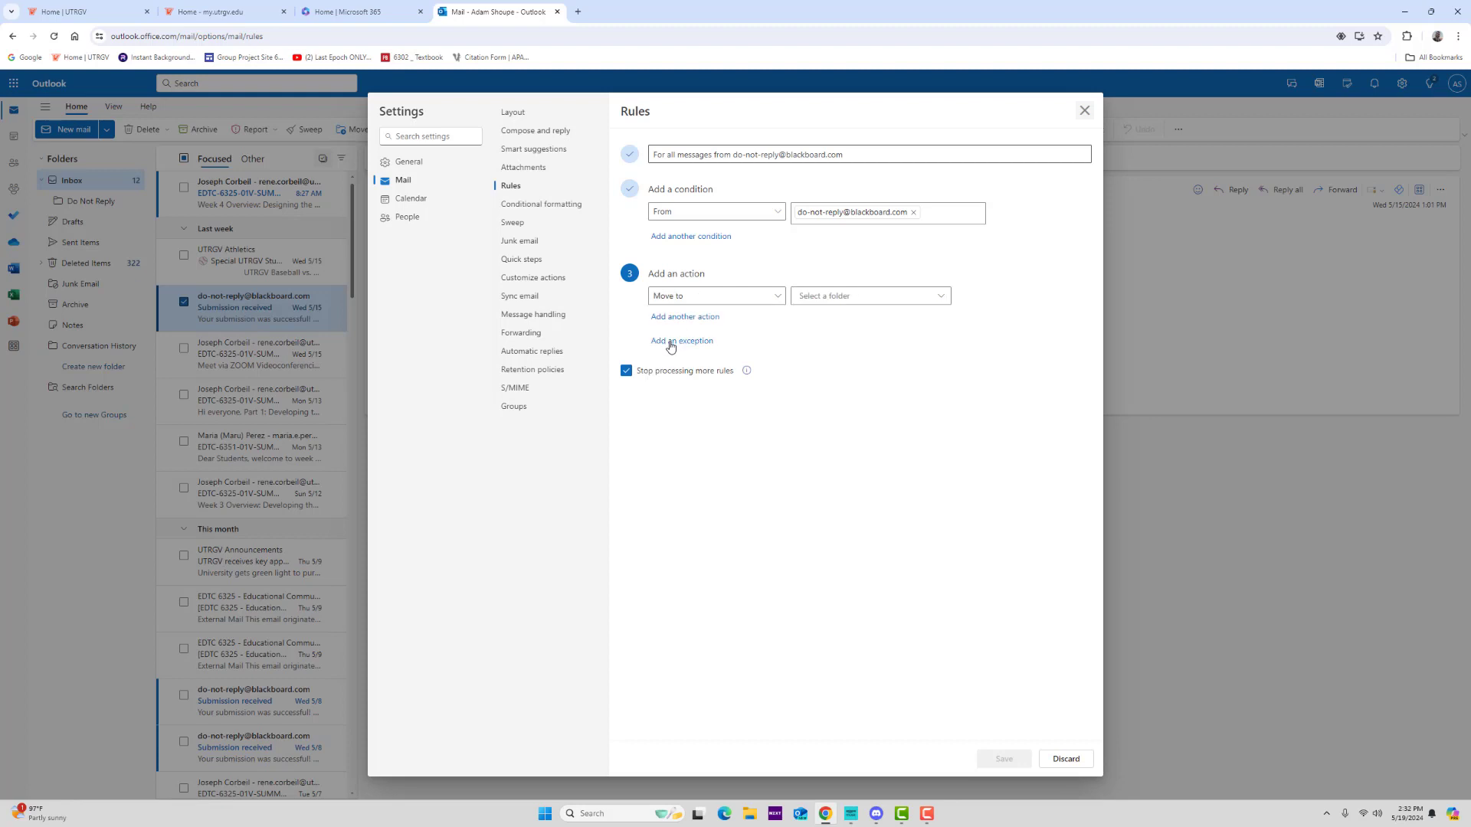
{"action": "left_click", "coordinate": [839, 298]}
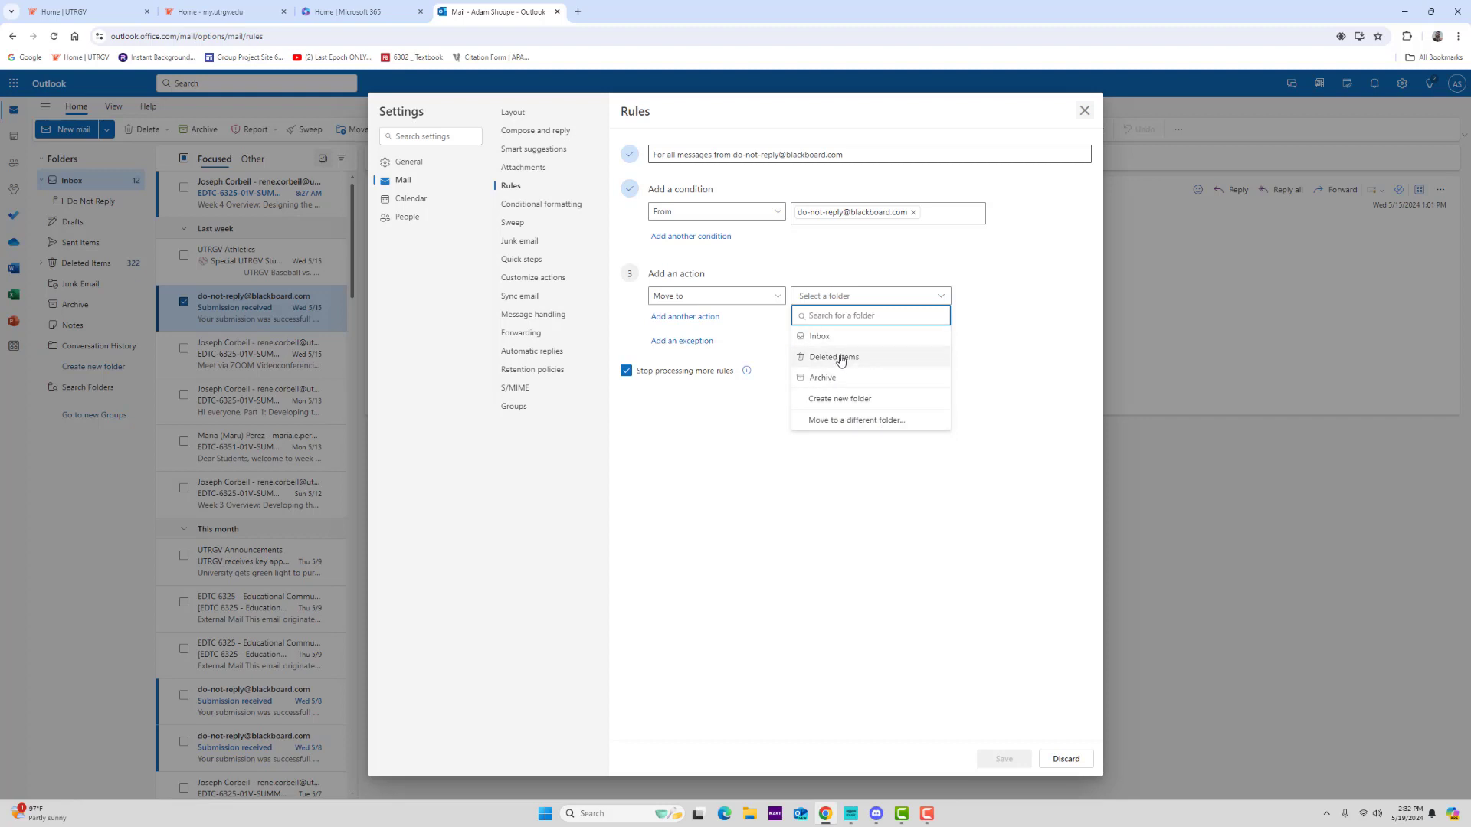
{"action": "left_click", "coordinate": [848, 422]}
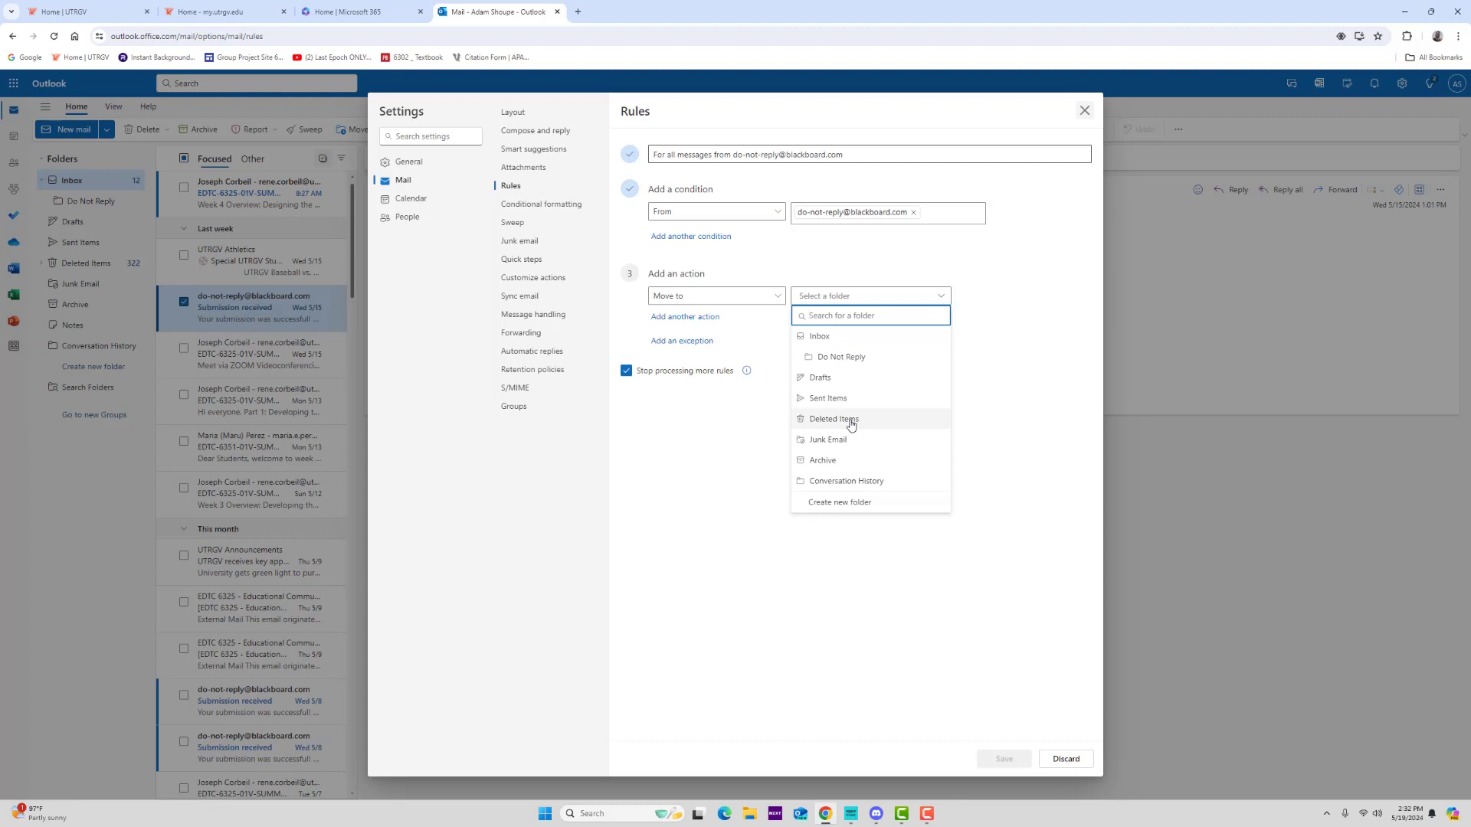
{"action": "left_click", "coordinate": [835, 358]}
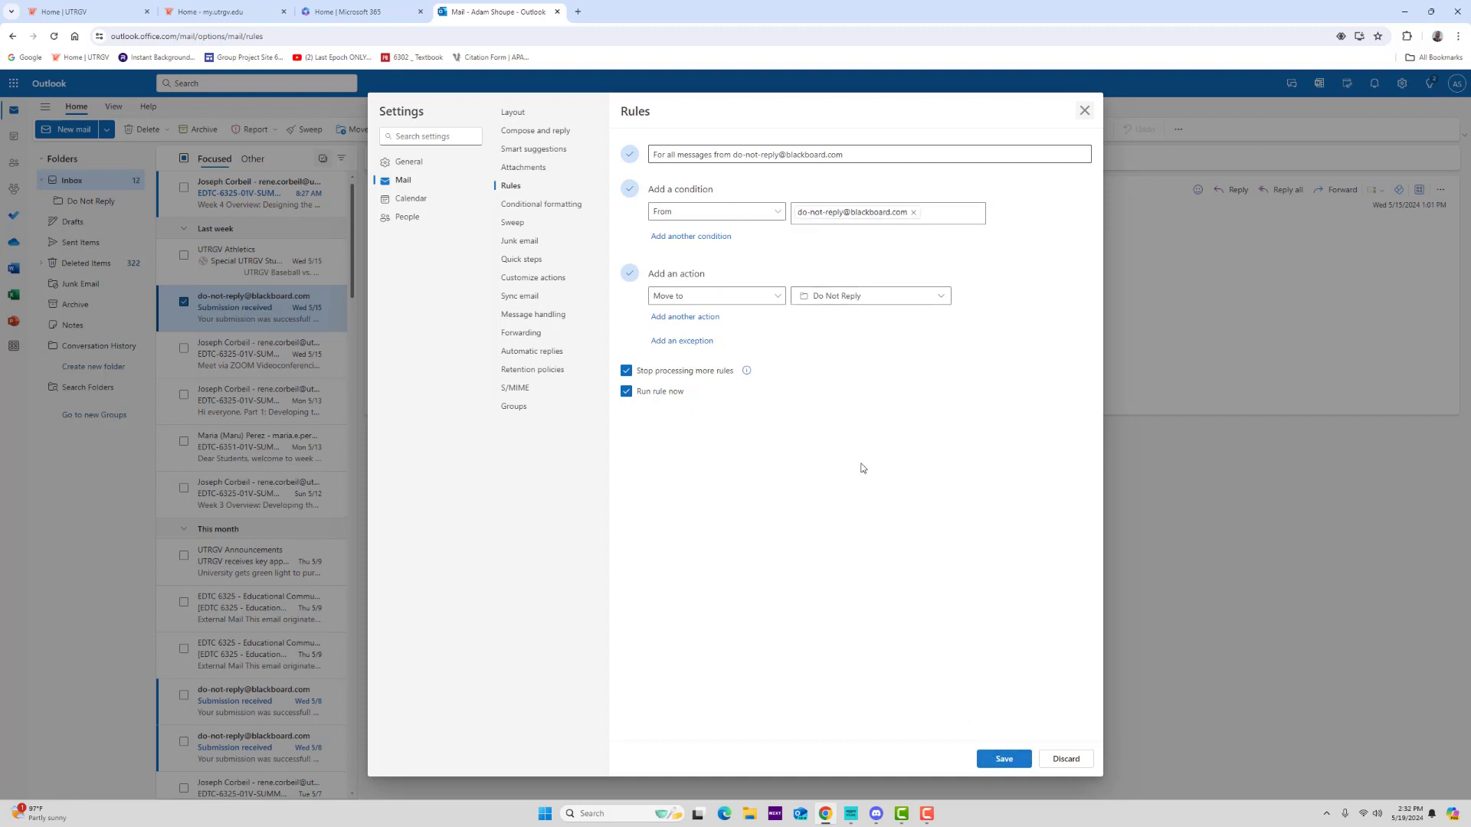
{"action": "left_click", "coordinate": [1003, 760]}
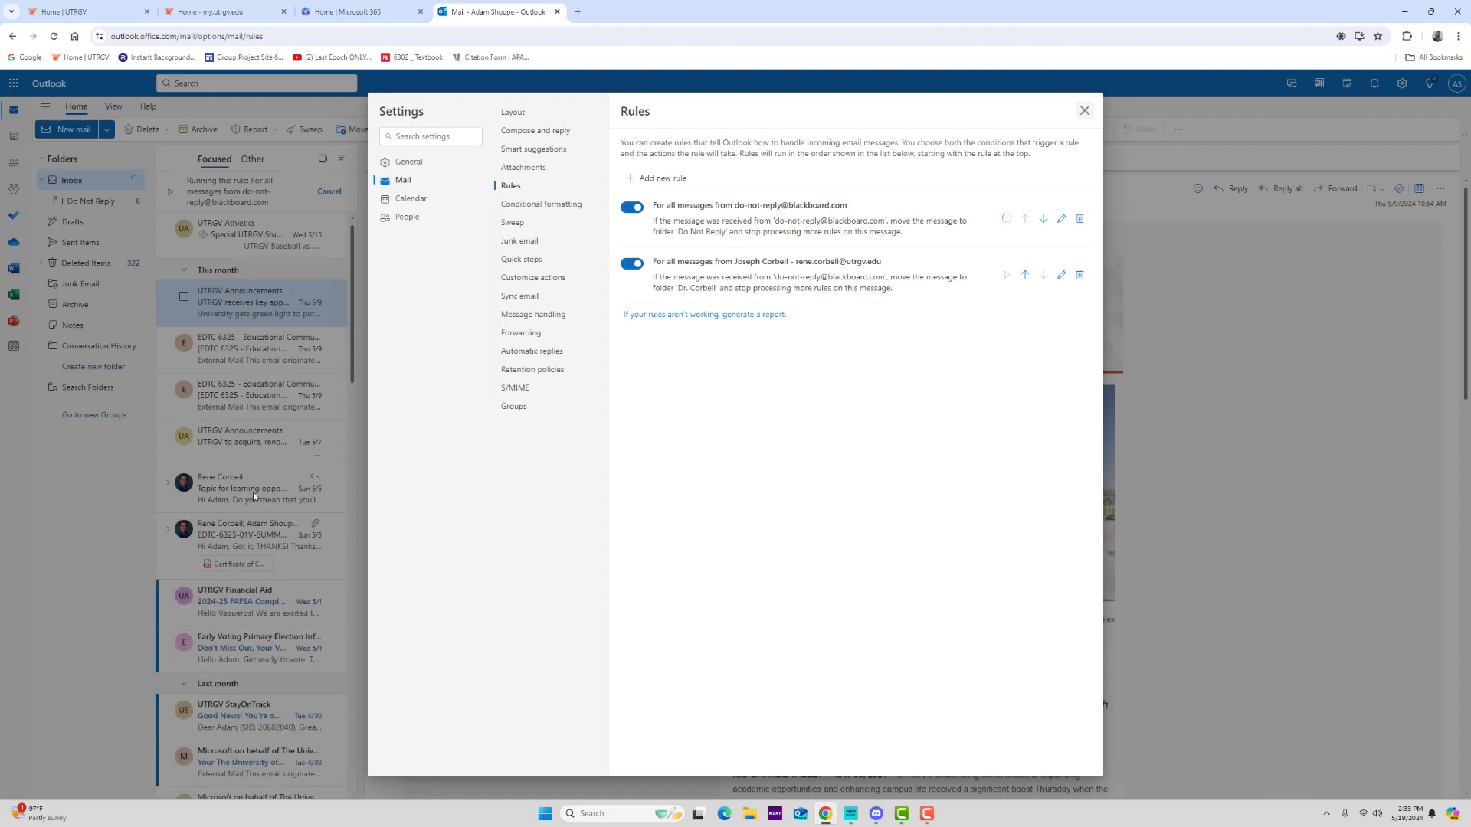
{"action": "left_click", "coordinate": [1085, 113]}
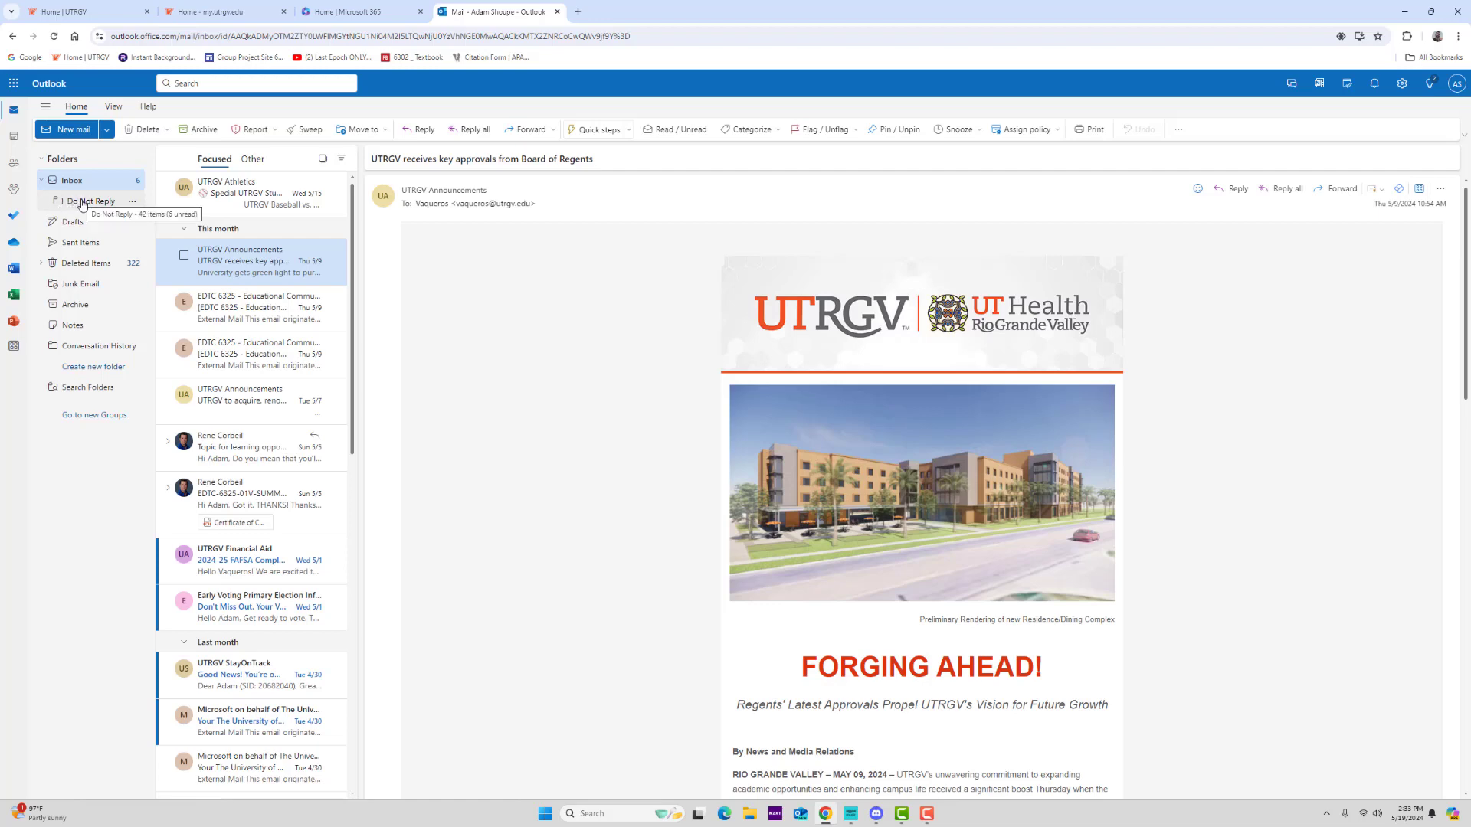
Open the Do Not Reply folder and examine the Week 4 Overview and "Submission received" messages filed there
{"action": "left_click", "coordinate": [82, 203]}
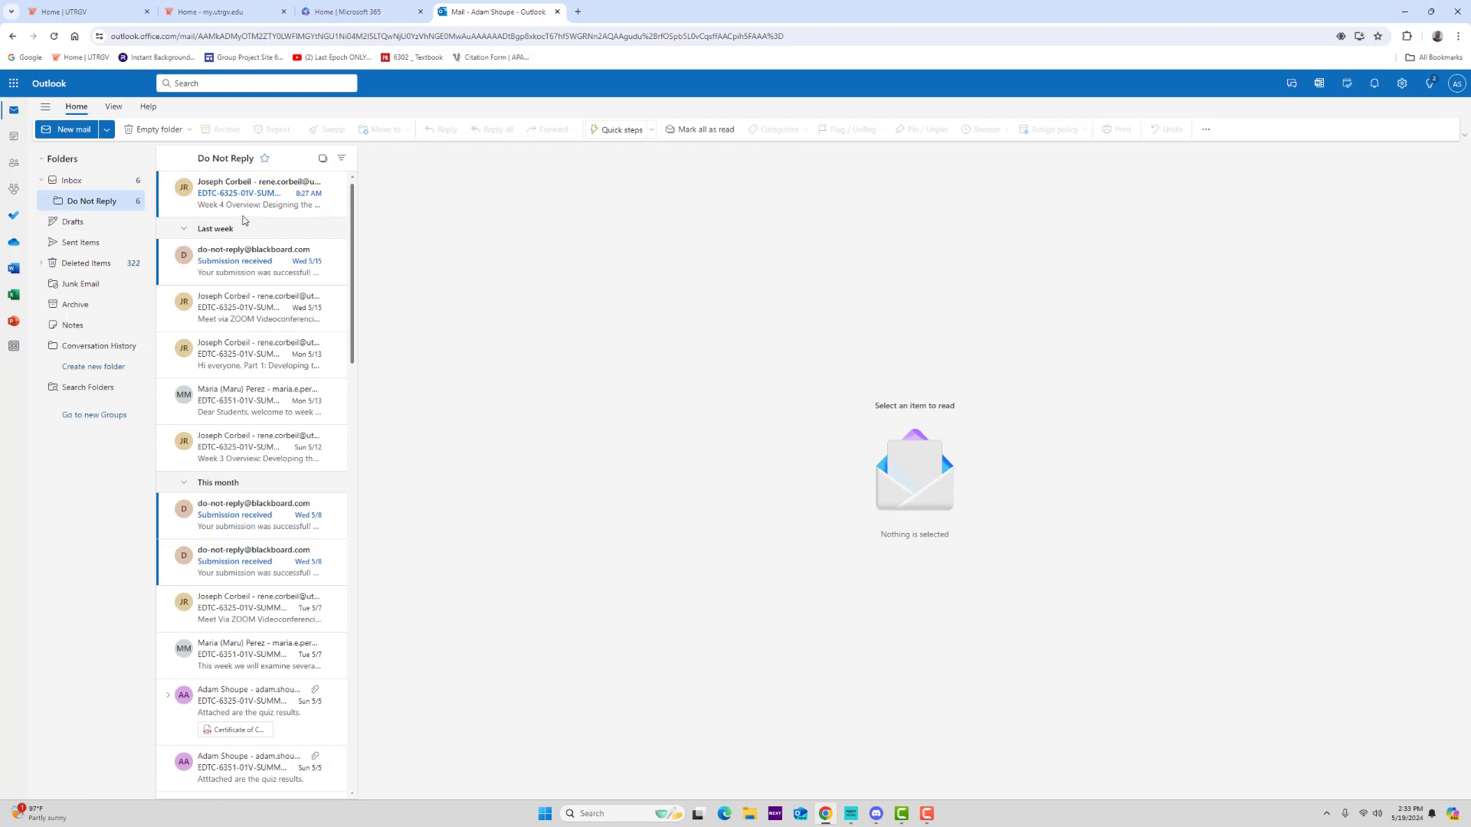
{"action": "left_click", "coordinate": [223, 186]}
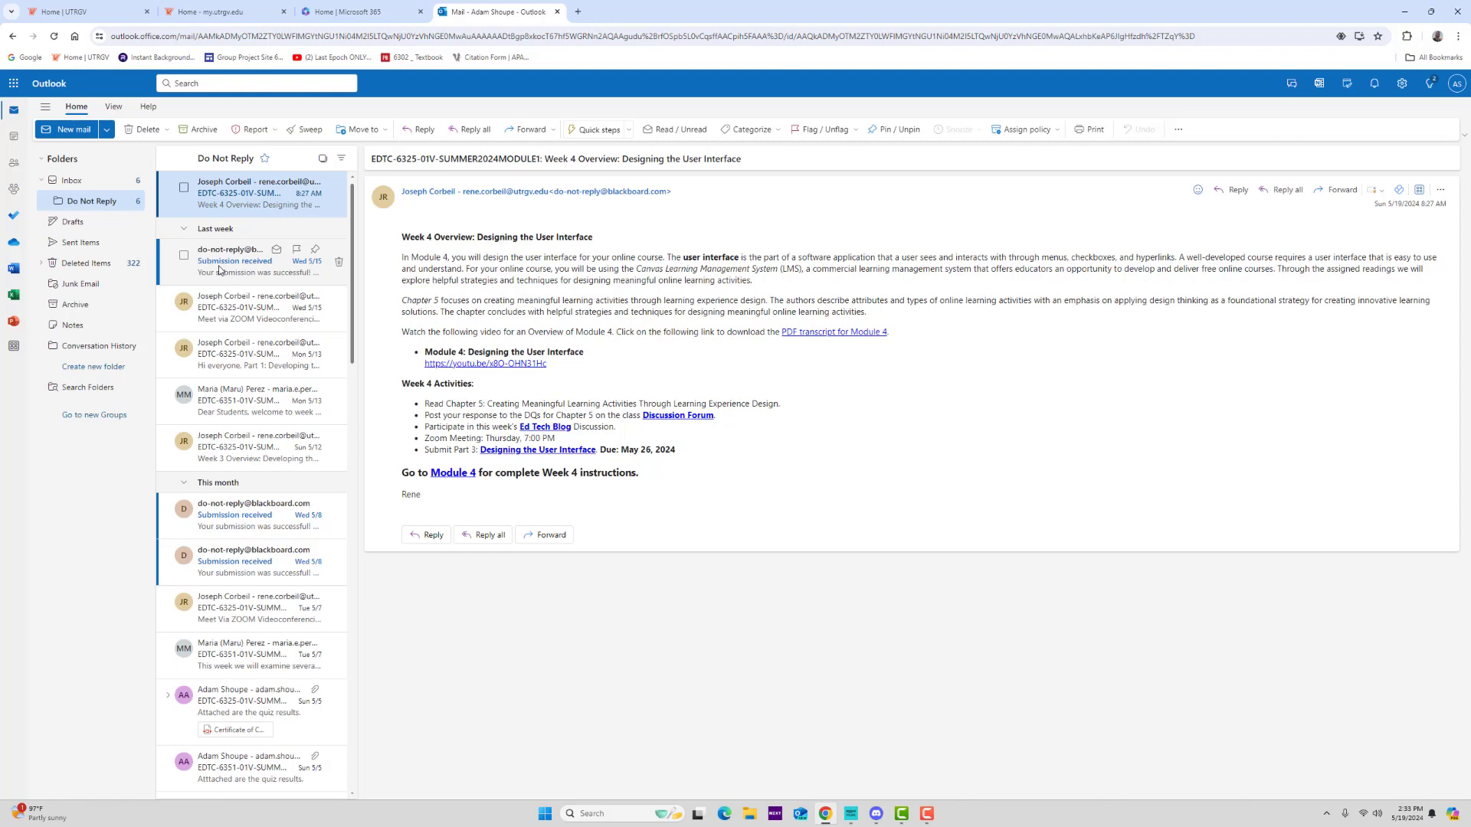
{"action": "left_click", "coordinate": [220, 265]}
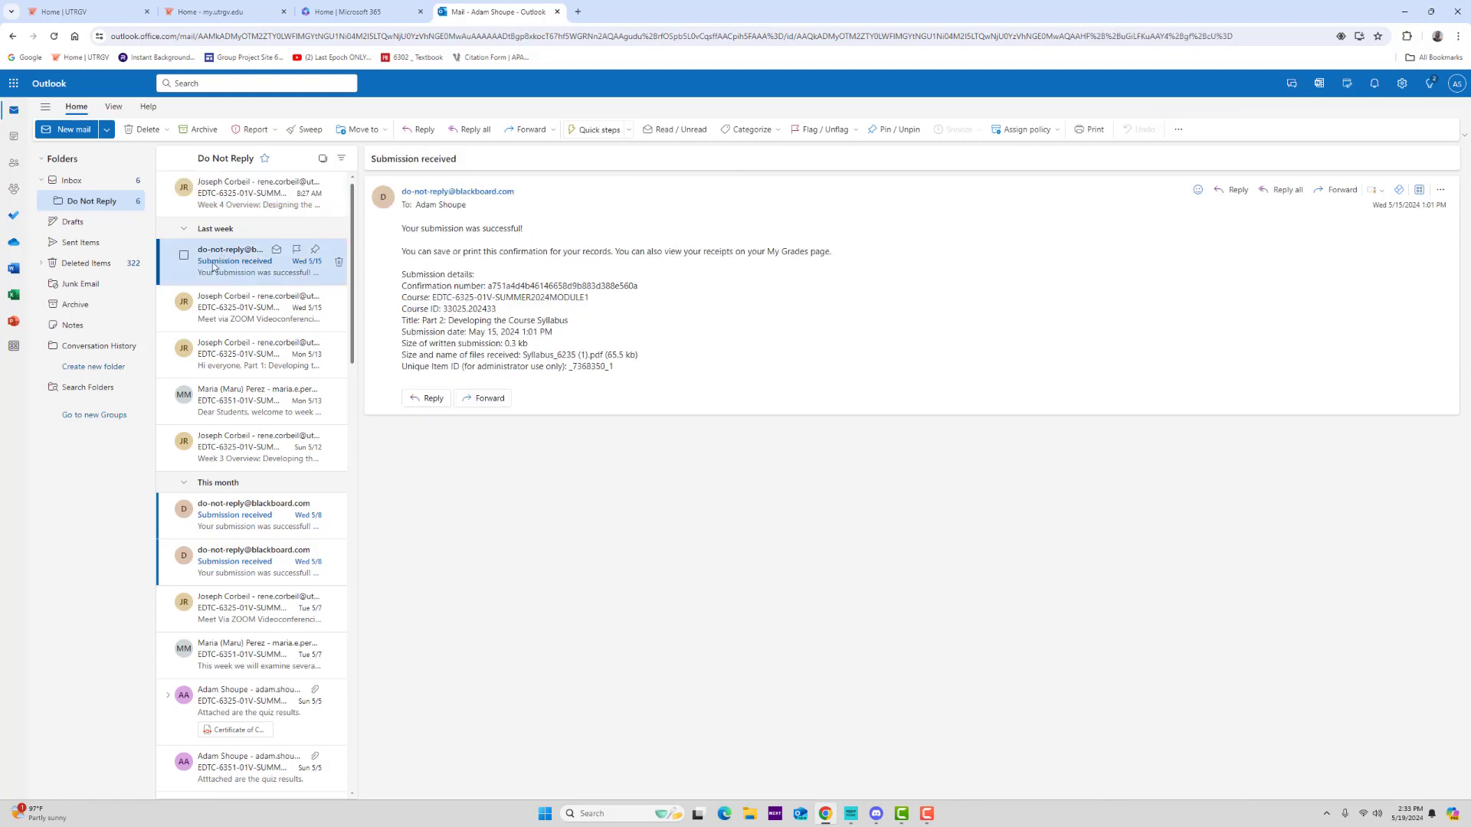
{"action": "left_click", "coordinate": [221, 205]}
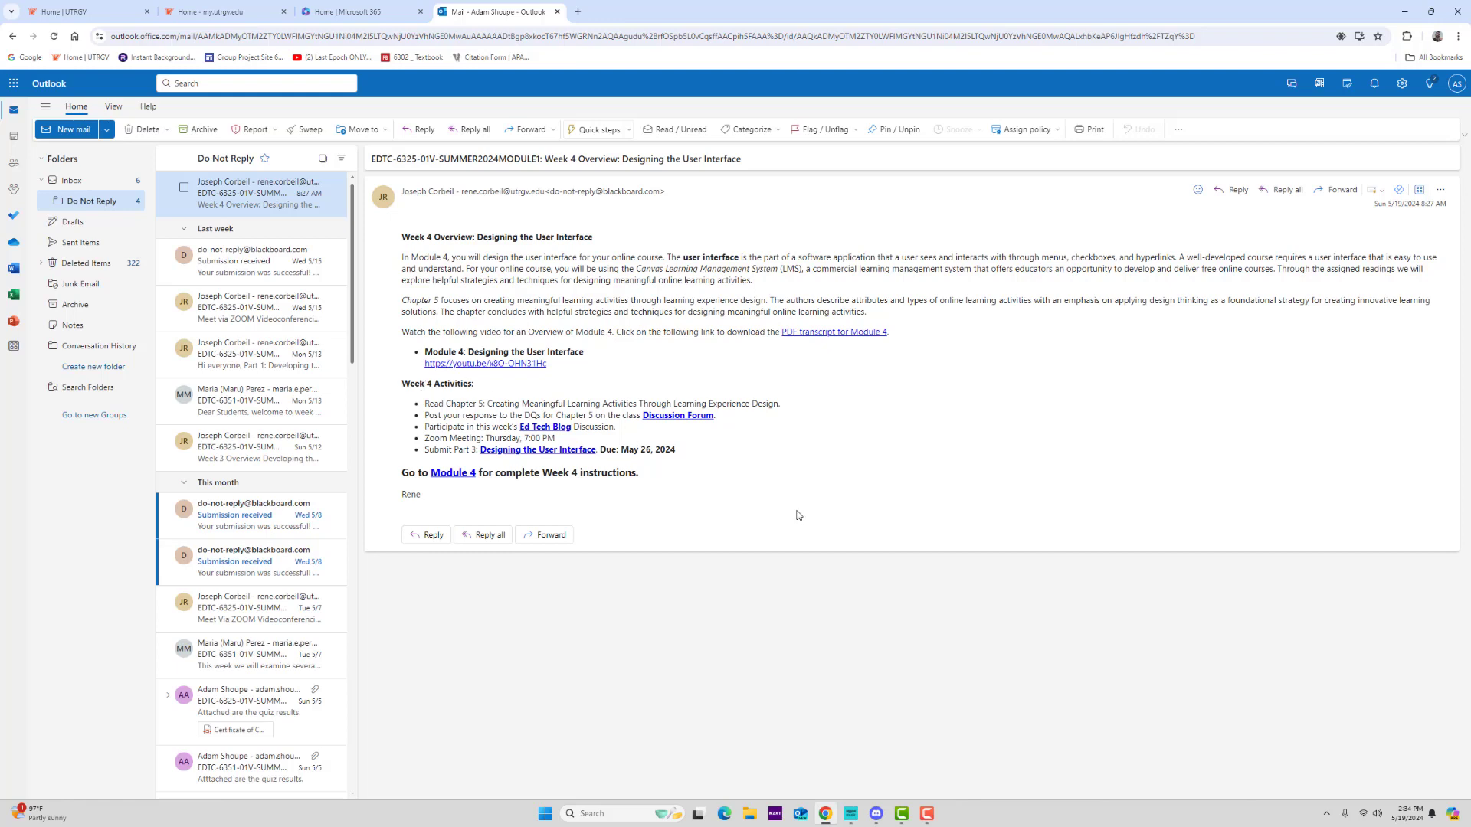
{"action": "left_click", "coordinate": [927, 814]}
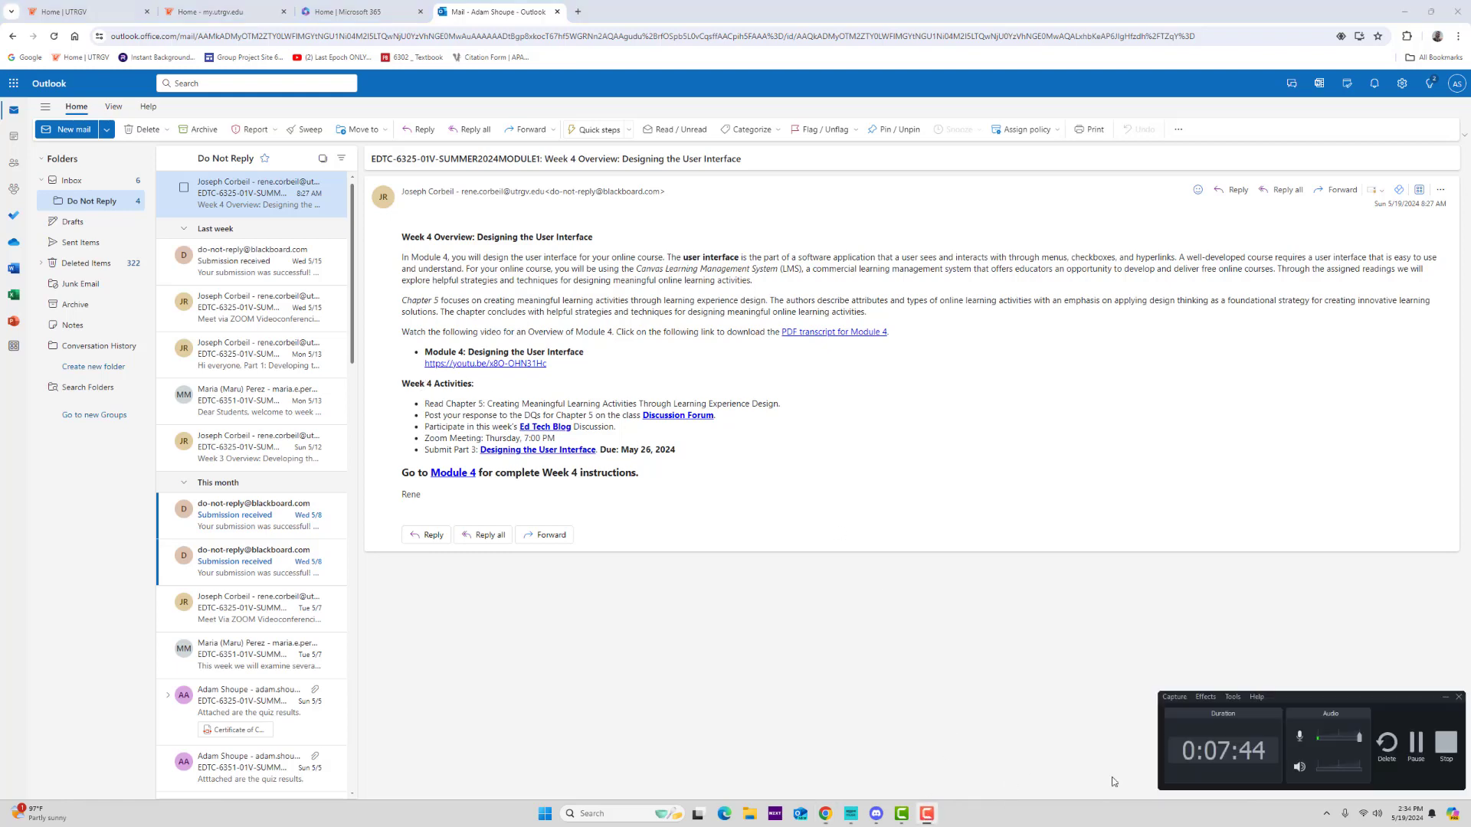
{"action": "left_click", "coordinate": [1446, 747]}
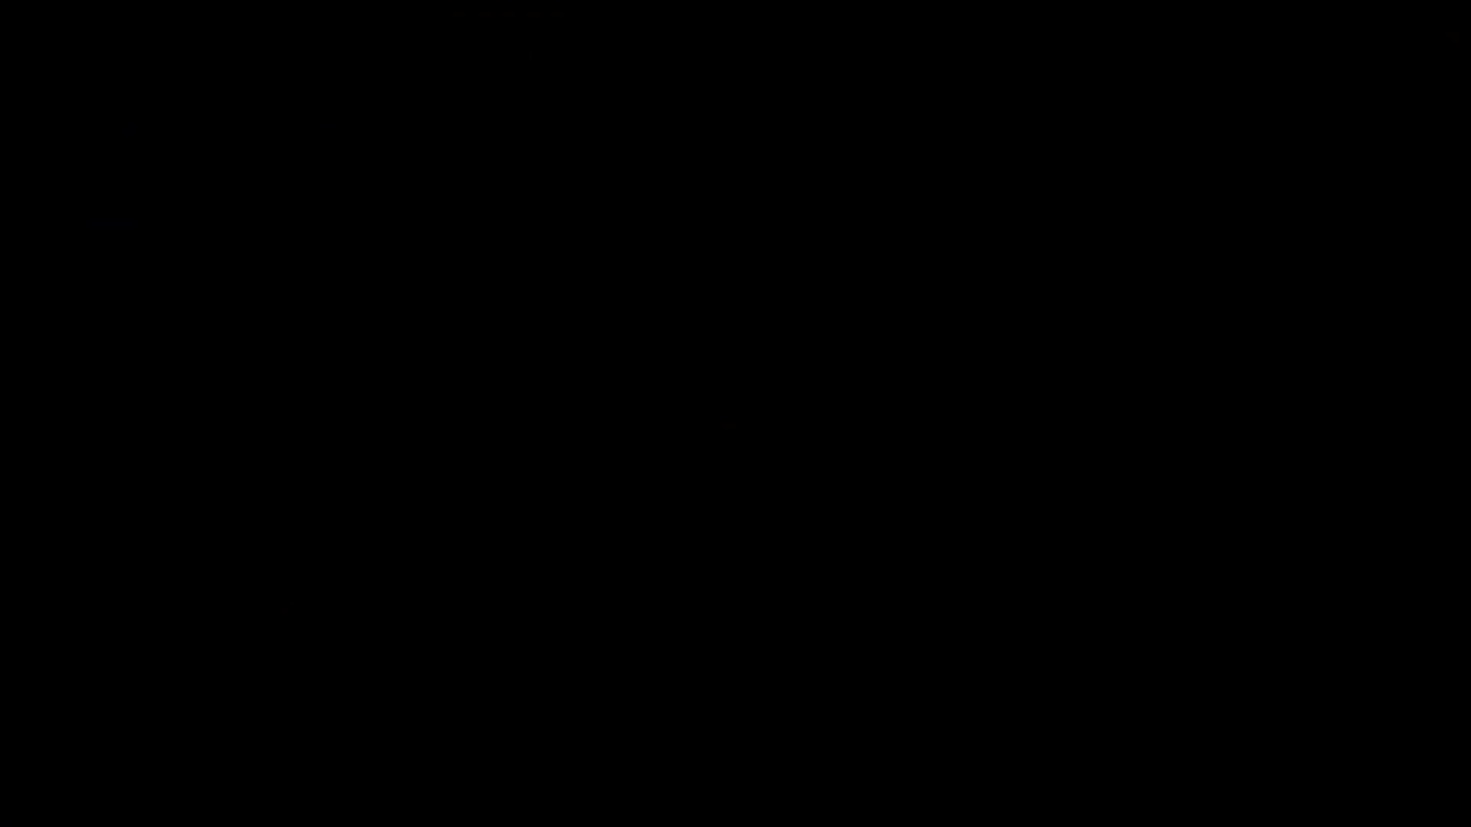